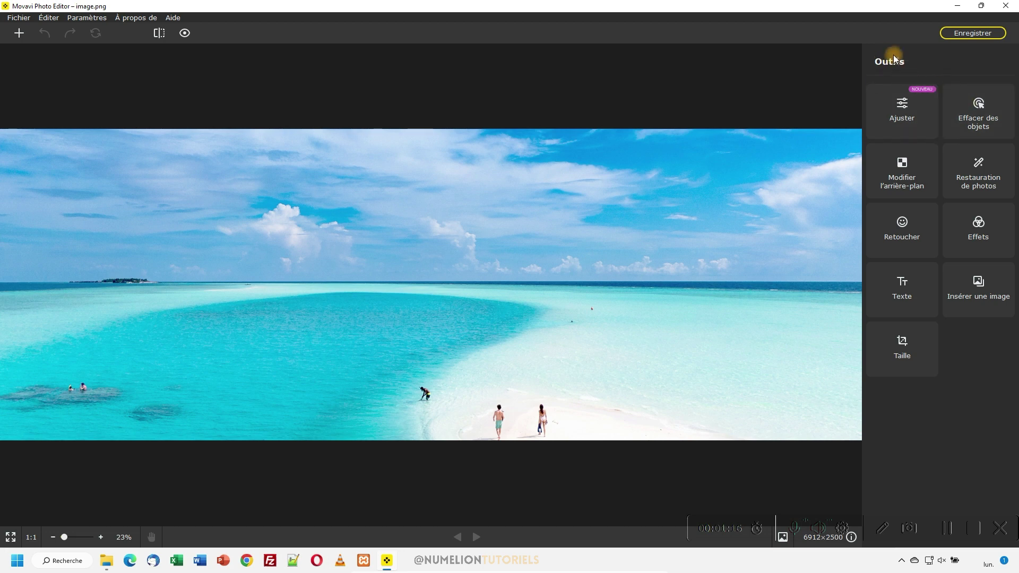
click(19, 33)
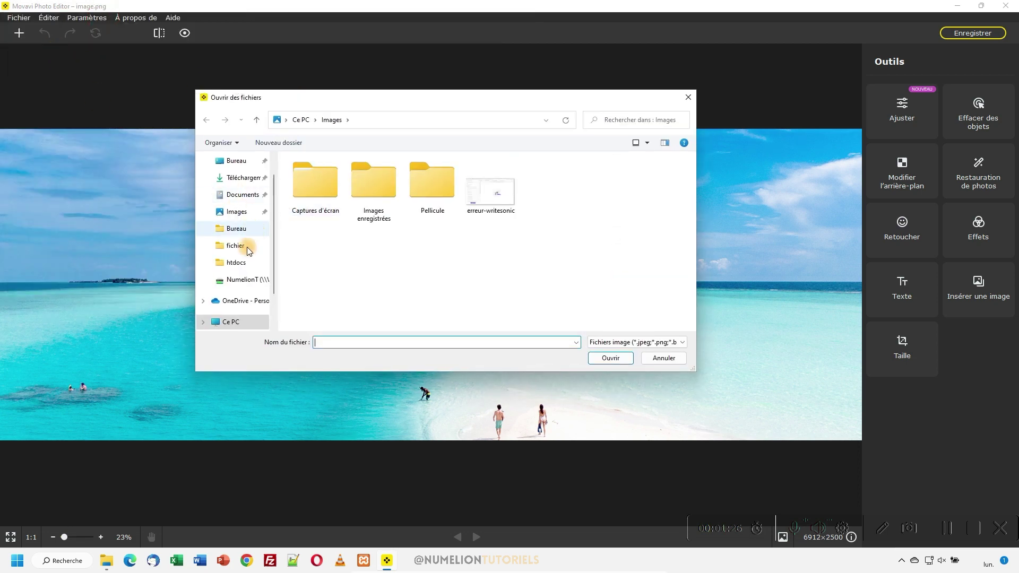
scroll(251, 245, up, 1)
click(243, 300)
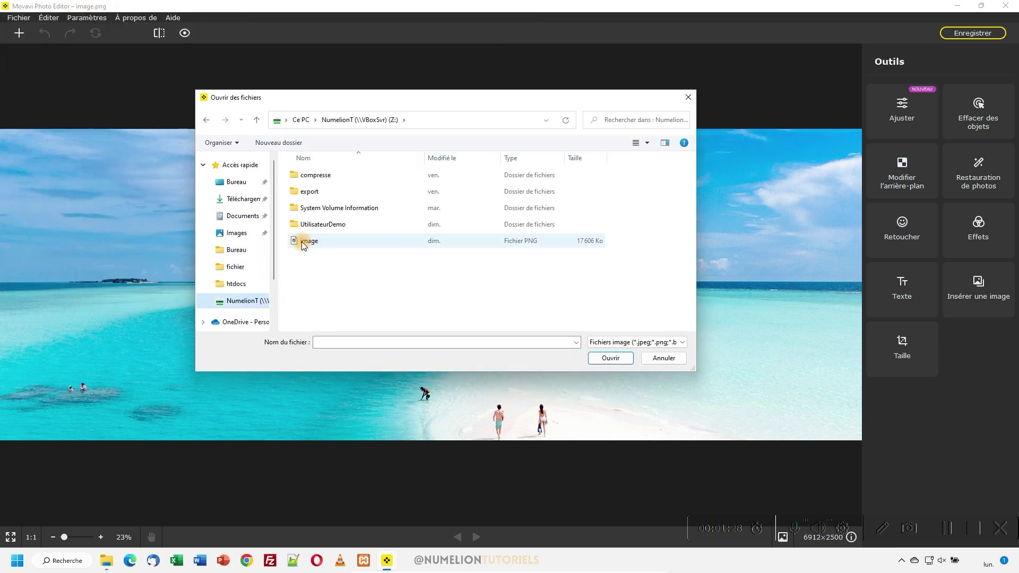
click(666, 358)
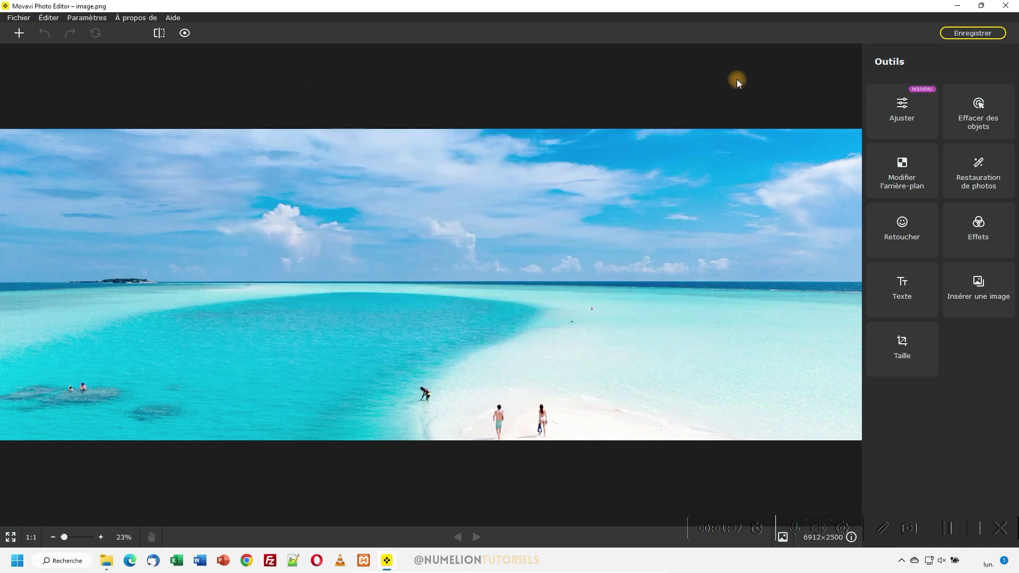
Open the object-erasing tool in automatic selection mode.
click(978, 122)
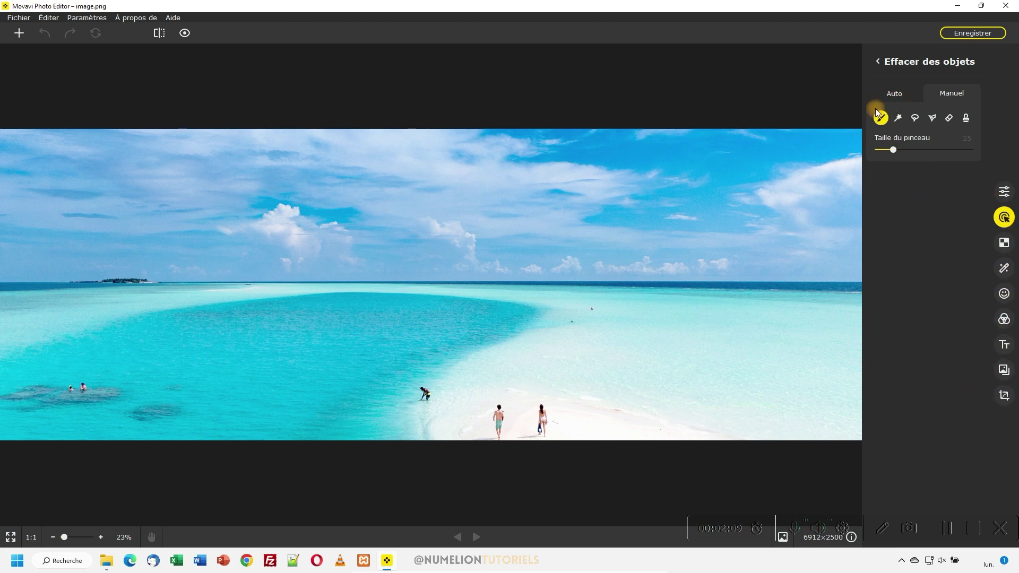
click(903, 87)
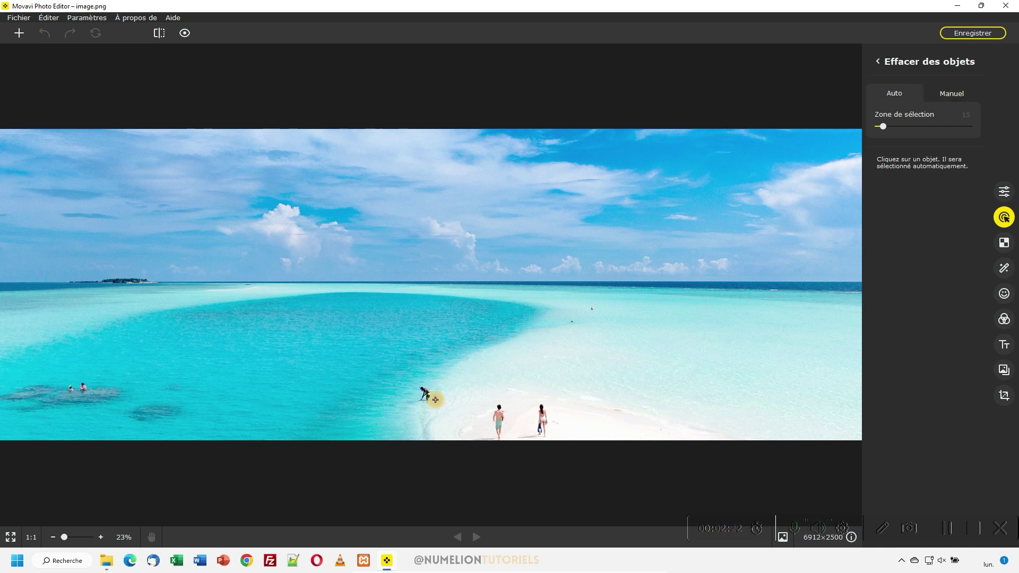
Try to erase the two people walking on the sandbank using automatic object selection with a selection zone of 17.
scroll(512, 430, up, 5)
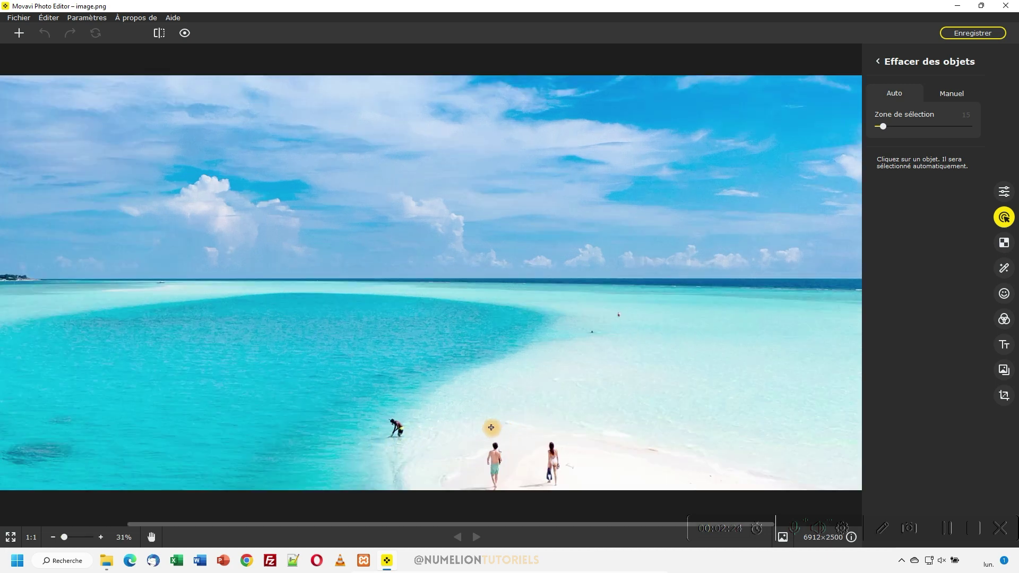
scroll(484, 456, down, 2)
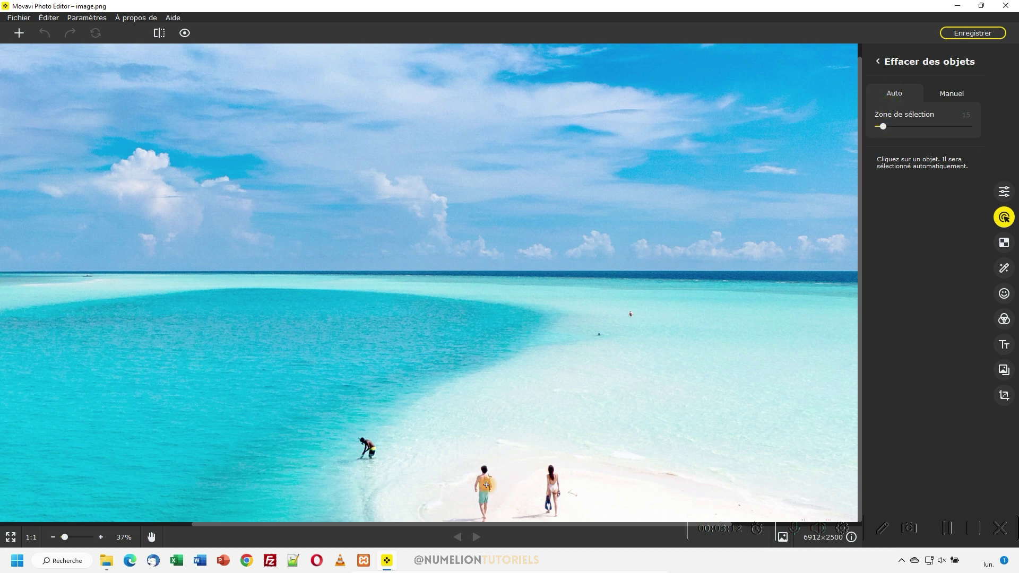
click(459, 491)
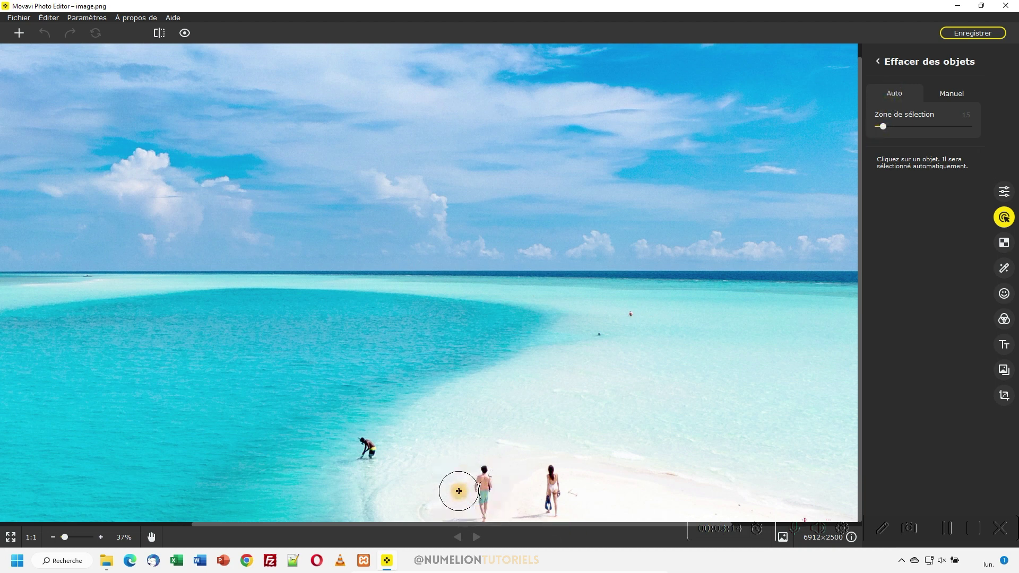
click(485, 486)
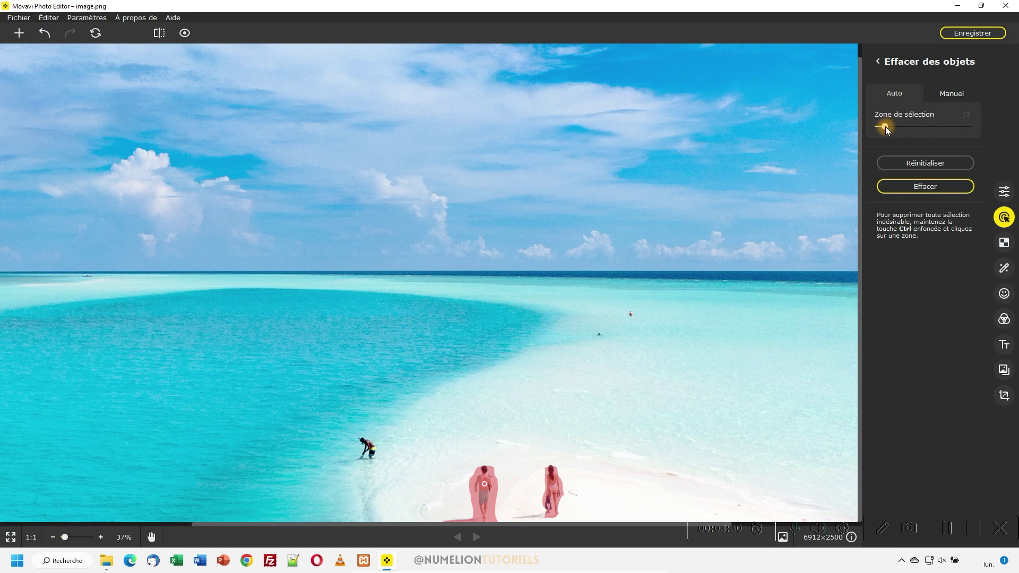
click(915, 188)
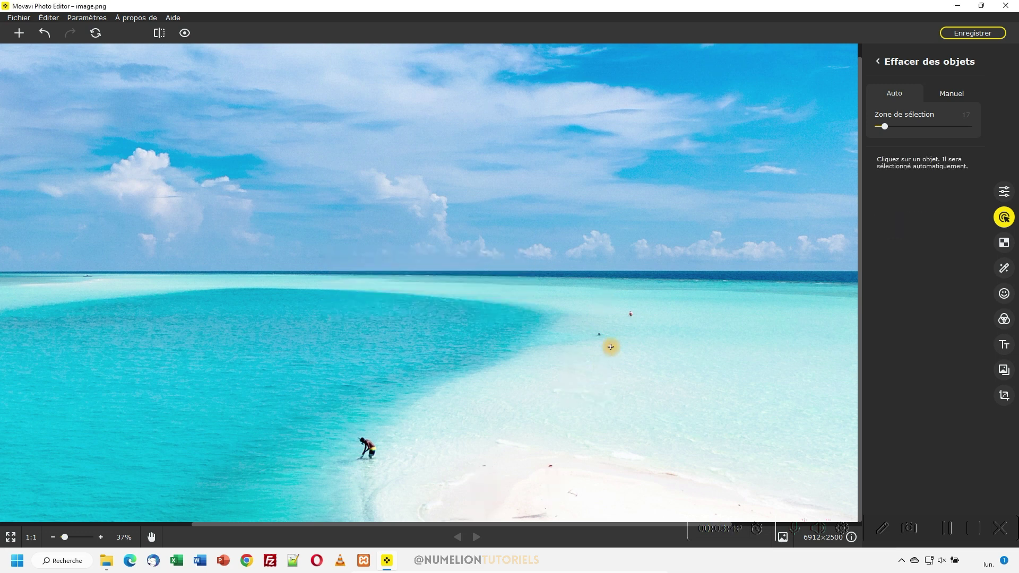
Undo the automatic removal of the two beach walkers and reset their selection.
scroll(522, 370, down, 2)
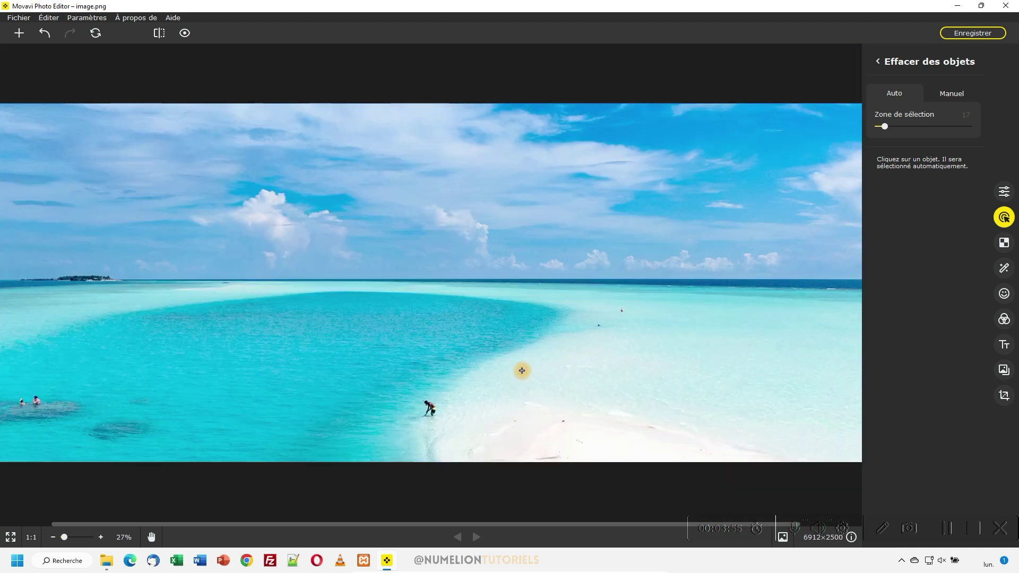
scroll(574, 477, up, 2)
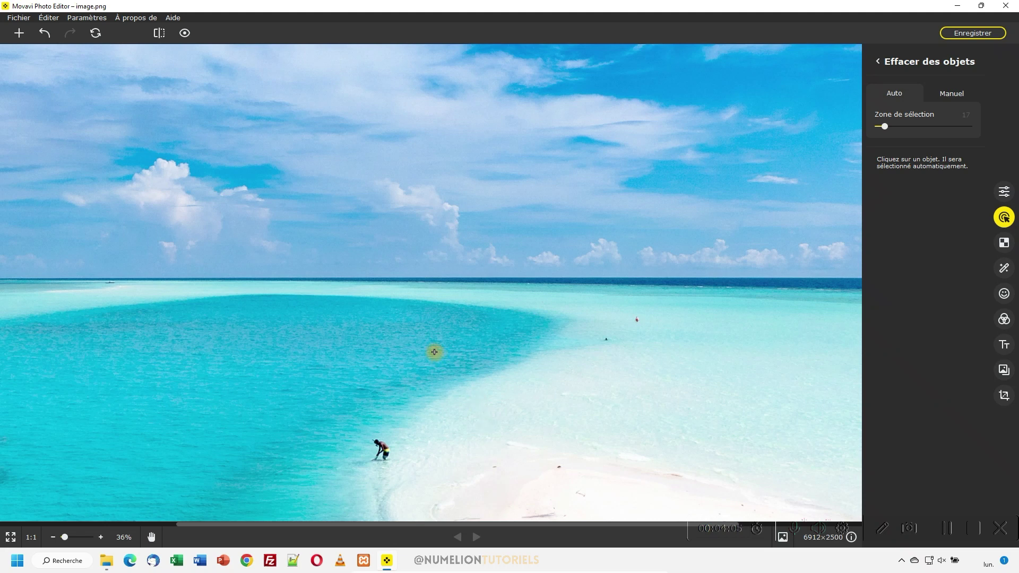
scroll(434, 352, down, 1)
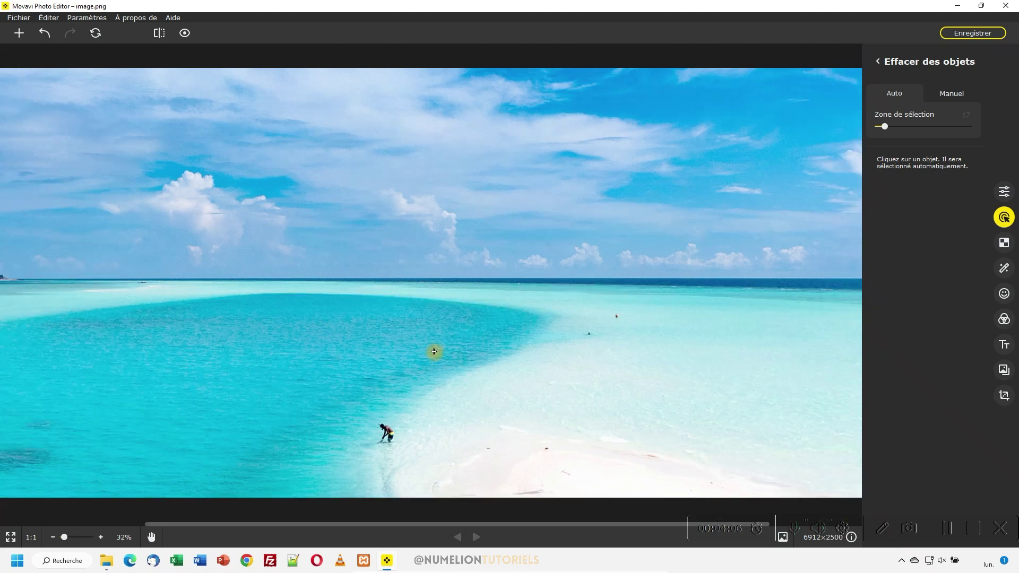
click(45, 33)
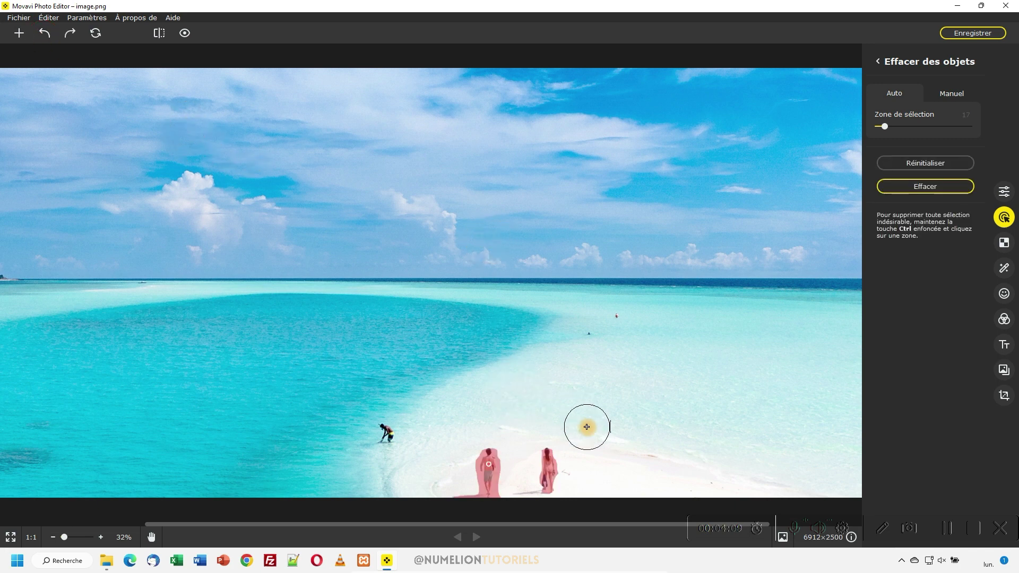
click(913, 168)
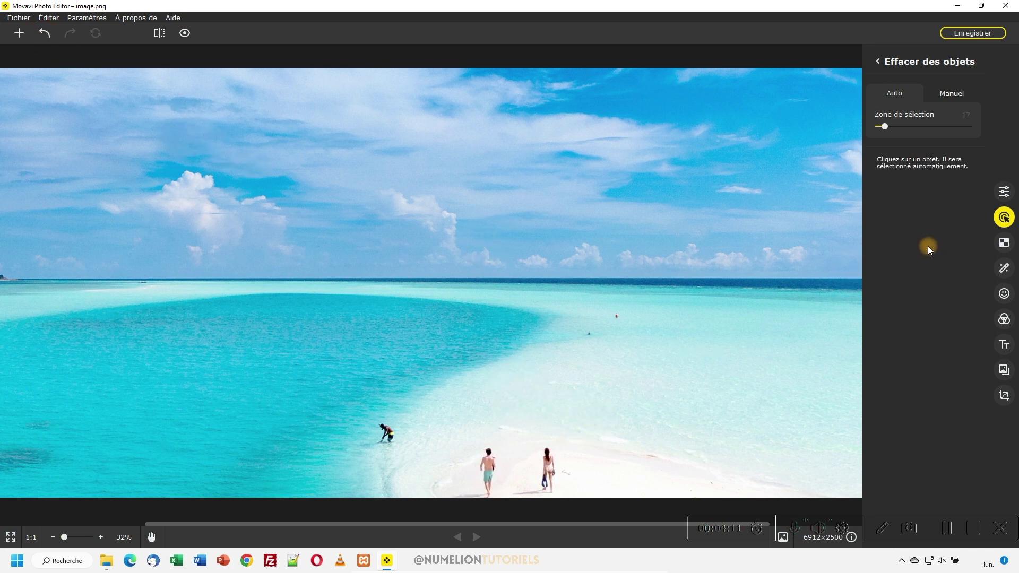
Erase the man walking on the sandbank and his remaining shadow by painting over them manually with a brush size of 17.
click(953, 91)
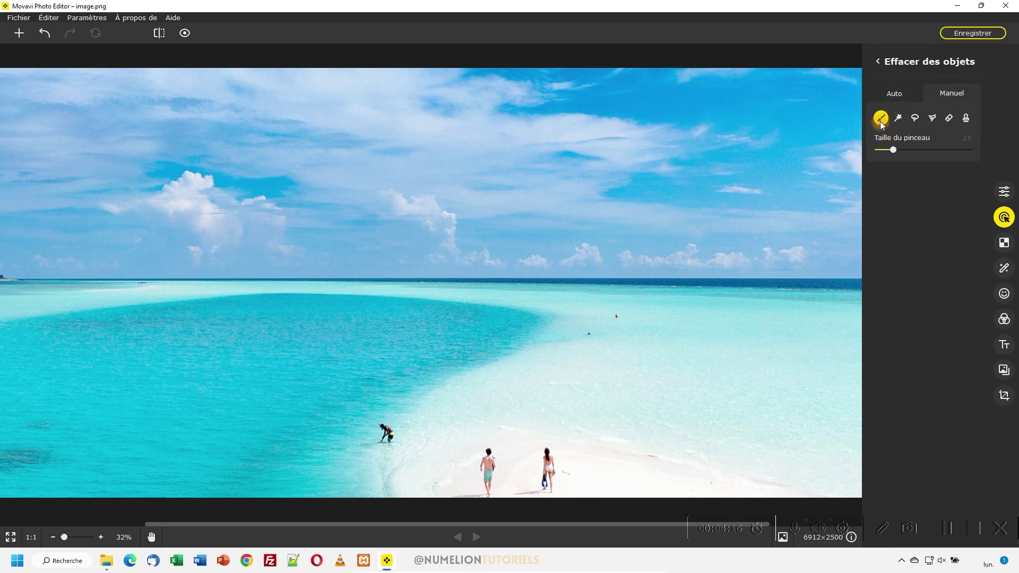
scroll(492, 476, up, 4)
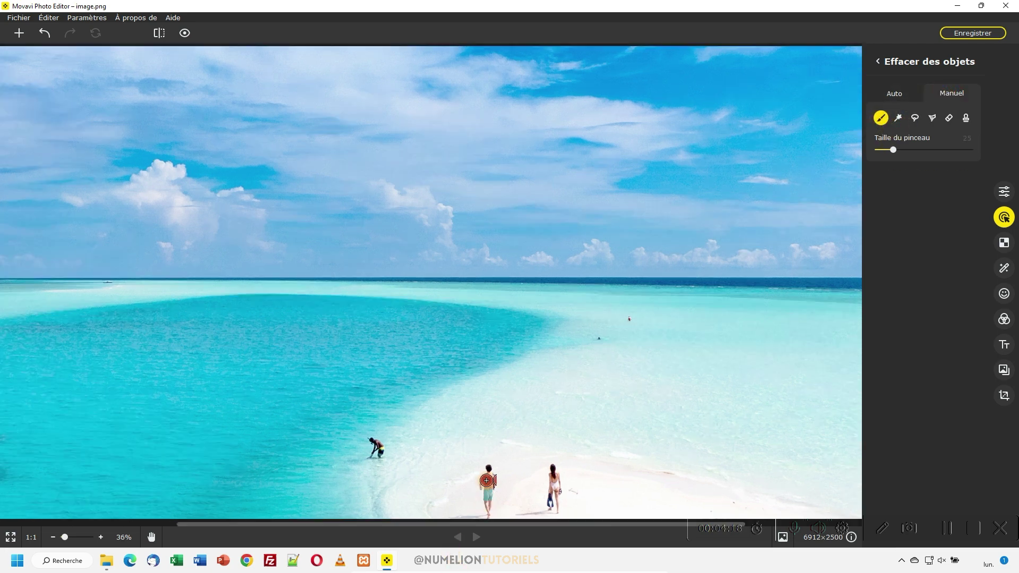
scroll(493, 476, up, 2)
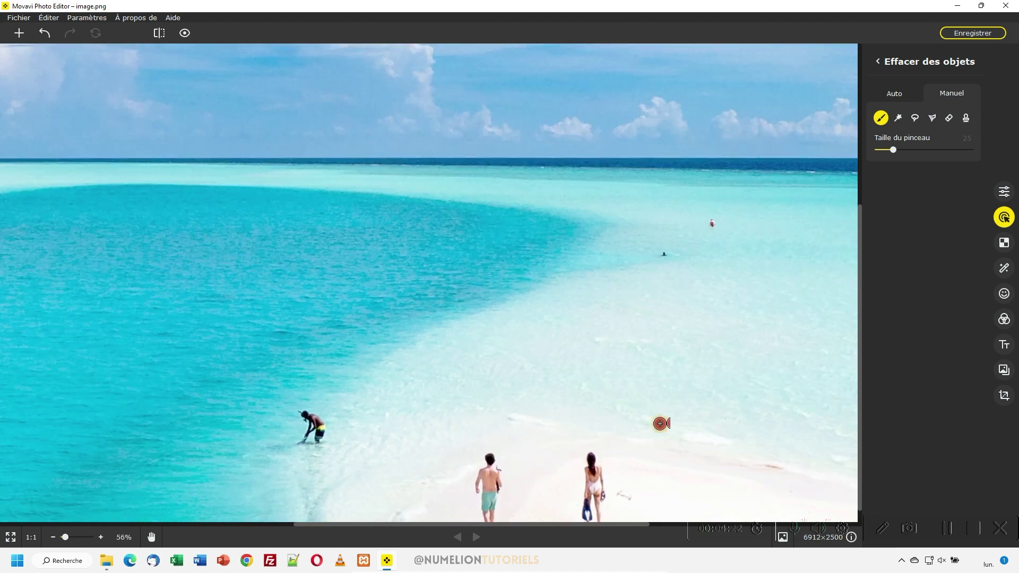
drag(859, 428, 859, 451)
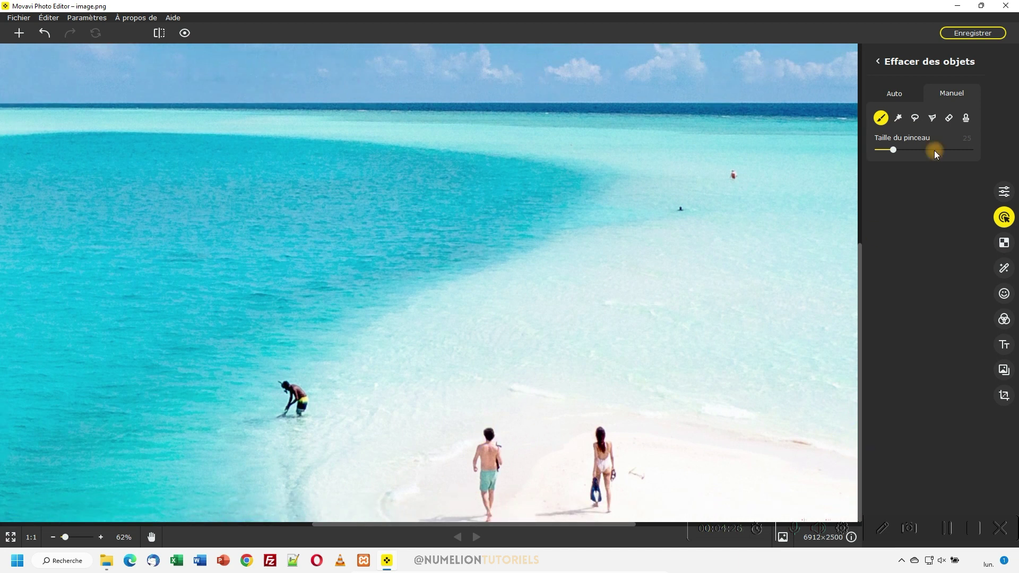
drag(894, 150, 946, 151)
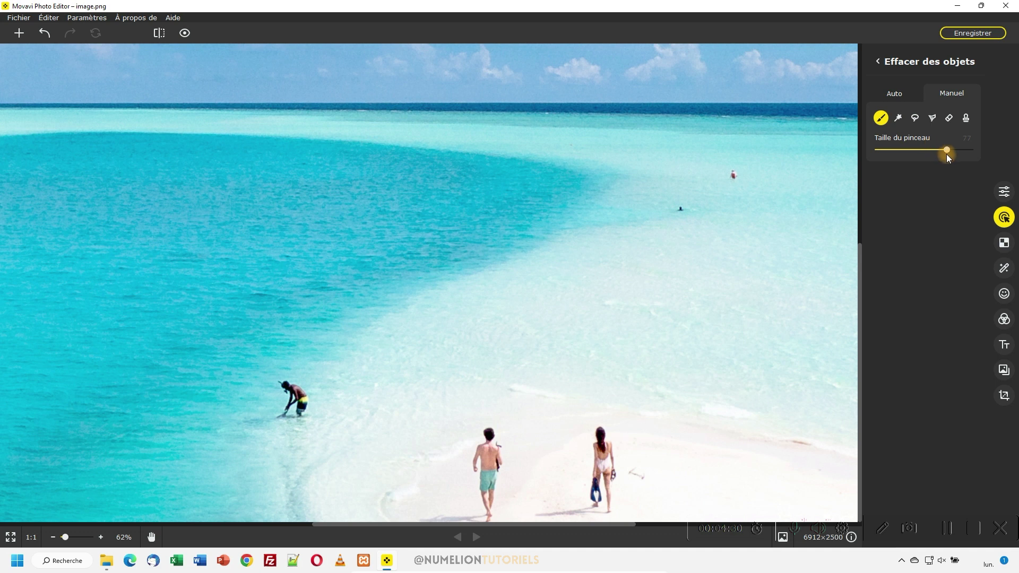
drag(946, 151, 885, 152)
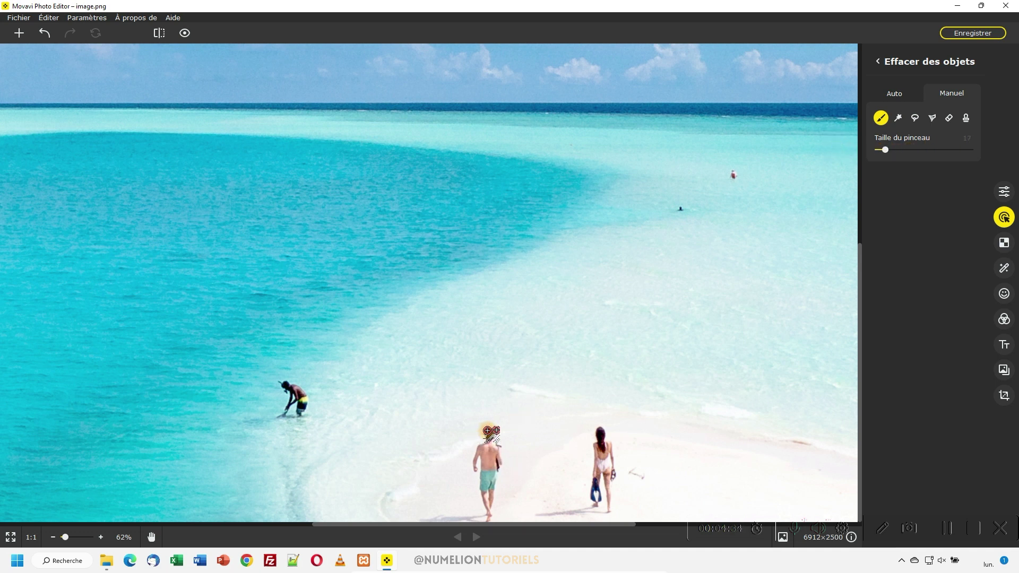
mouse_move(492, 431)
mouse_down()
mouse_move(487, 520)
mouse_move(489, 444)
mouse_move(476, 461)
mouse_move(493, 448)
mouse_move(487, 511)
mouse_move(515, 435)
mouse_move(488, 437)
mouse_up()
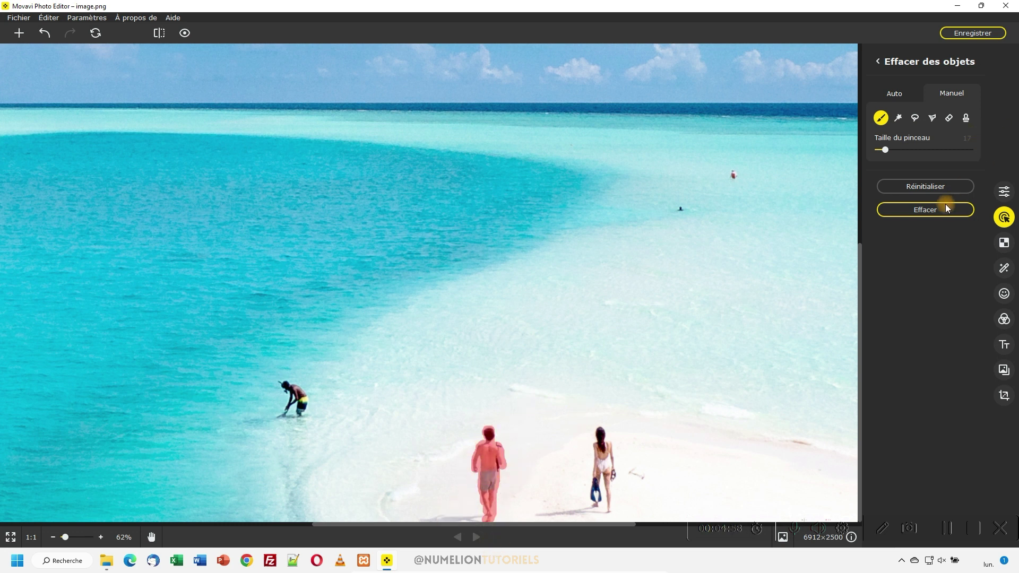
click(923, 210)
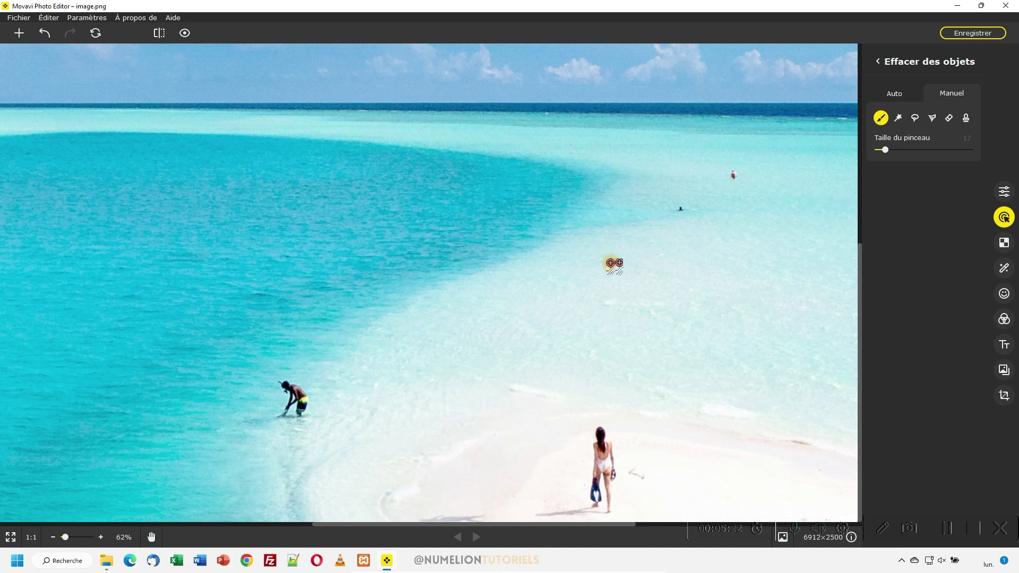
drag(419, 518, 480, 517)
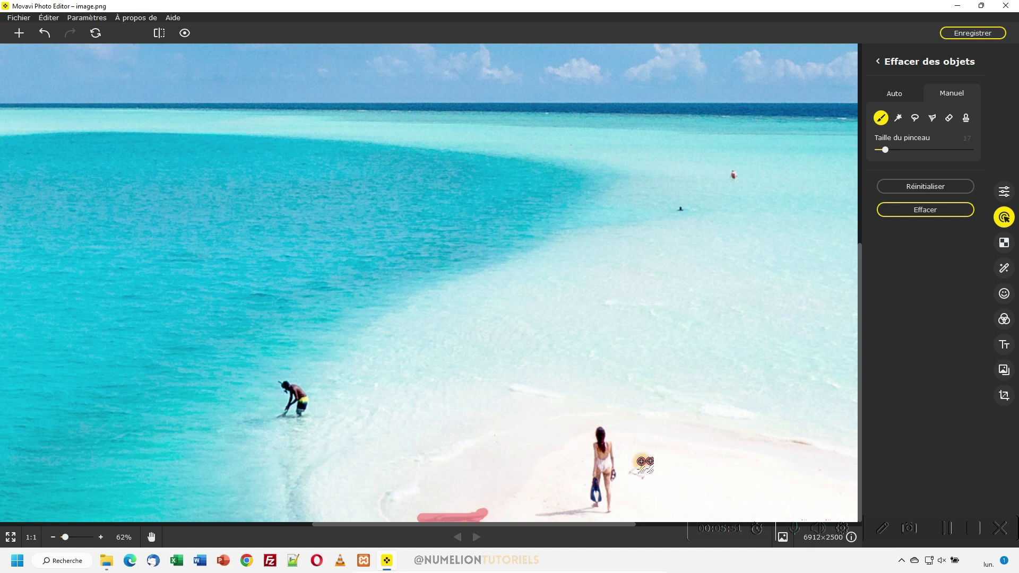
click(931, 209)
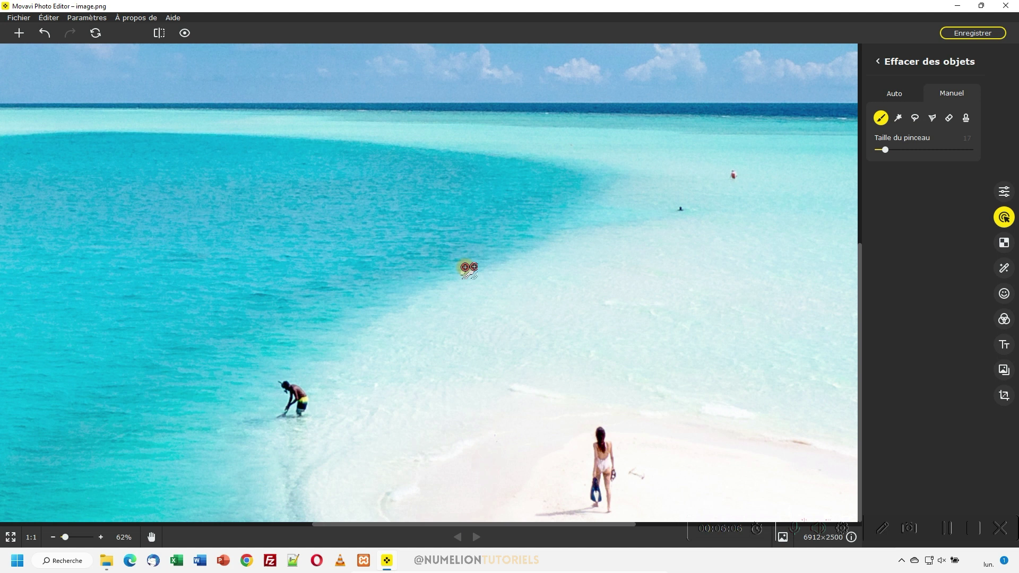
Try Magic Wand selections on the sand around the woman, the second with sensitivity 21, and undo both.
click(899, 118)
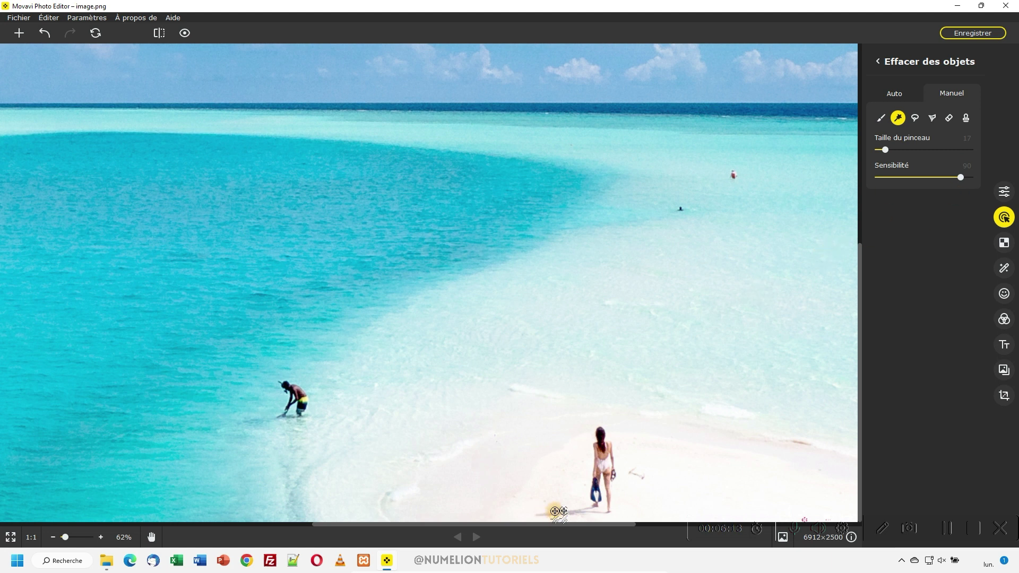
click(589, 457)
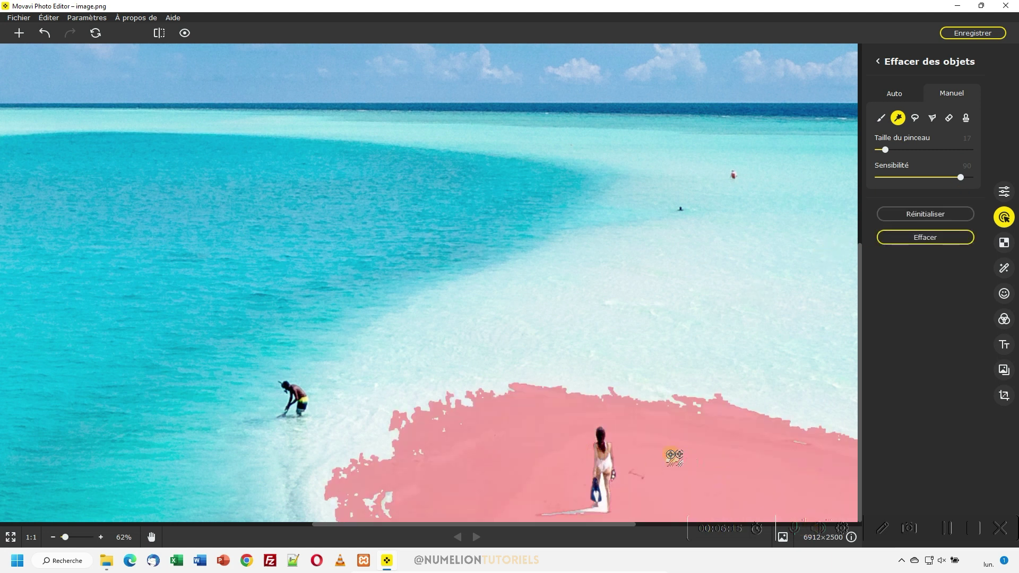
click(45, 32)
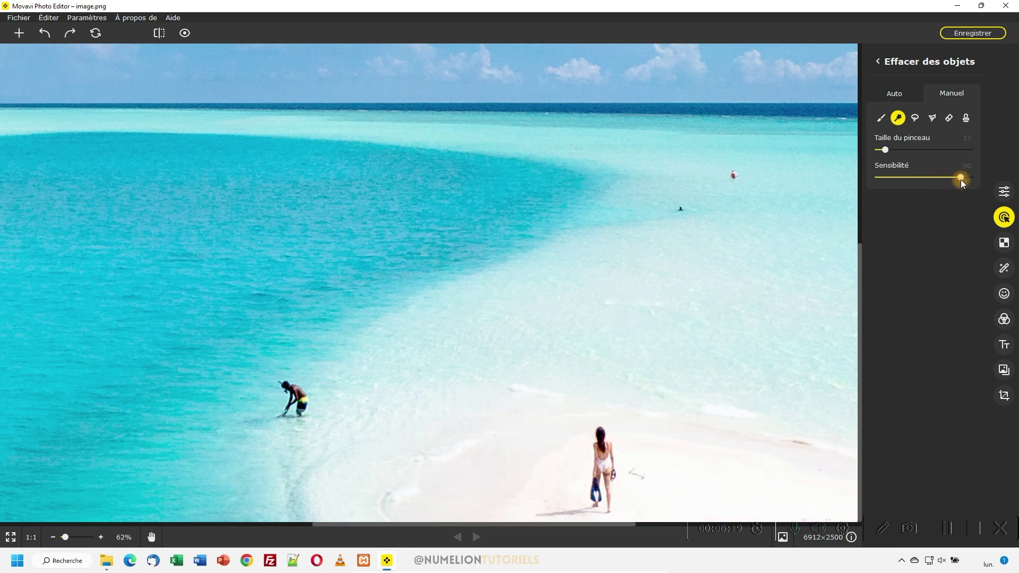
drag(899, 176, 897, 175)
click(728, 488)
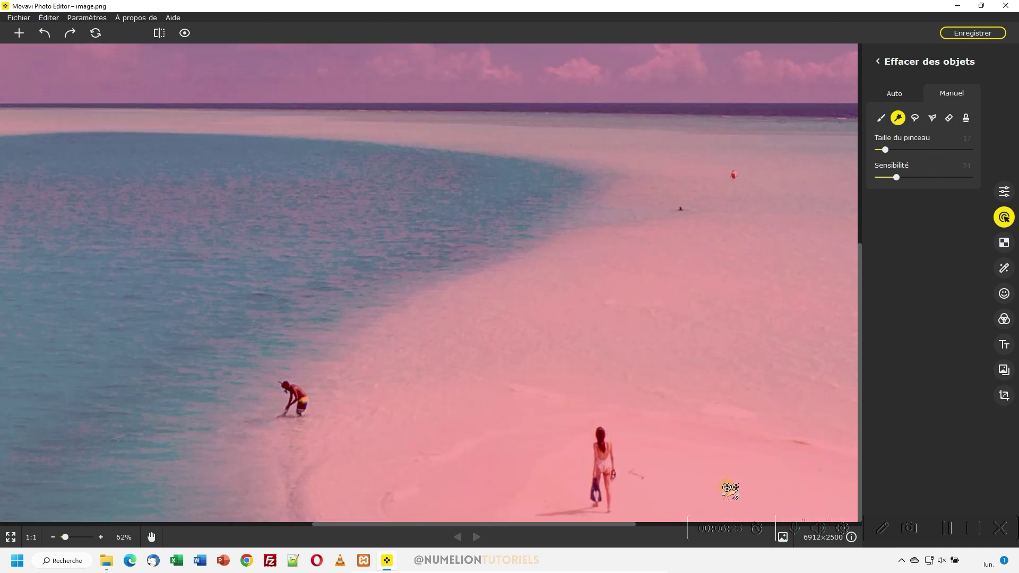
click(43, 34)
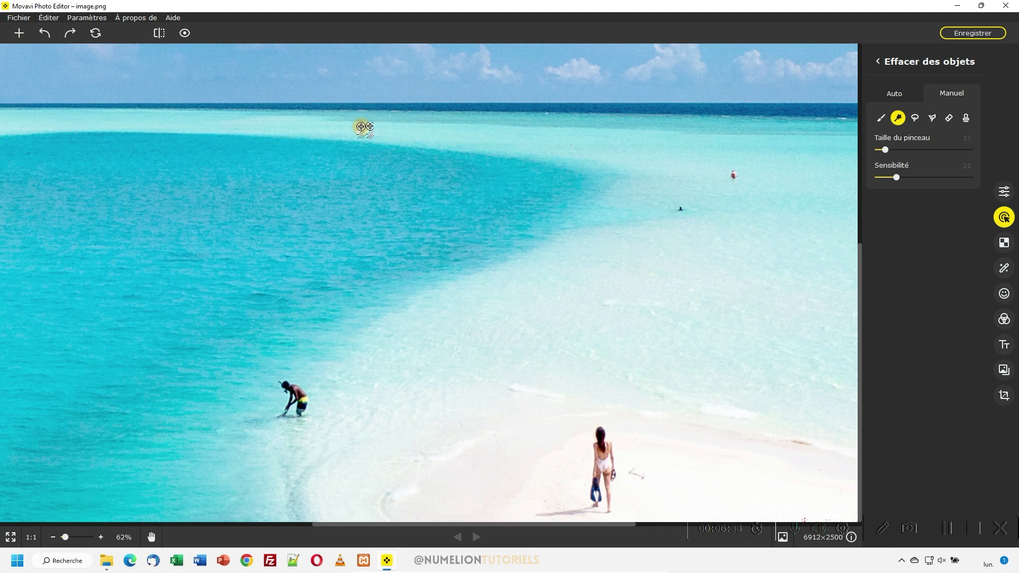
mouse_move(885, 150)
mouse_down()
mouse_move(919, 151)
mouse_move(940, 179)
mouse_up()
Outline the woman on the sandbank with the Lasso and erase her, and remove the small leftover spot the same way.
click(914, 117)
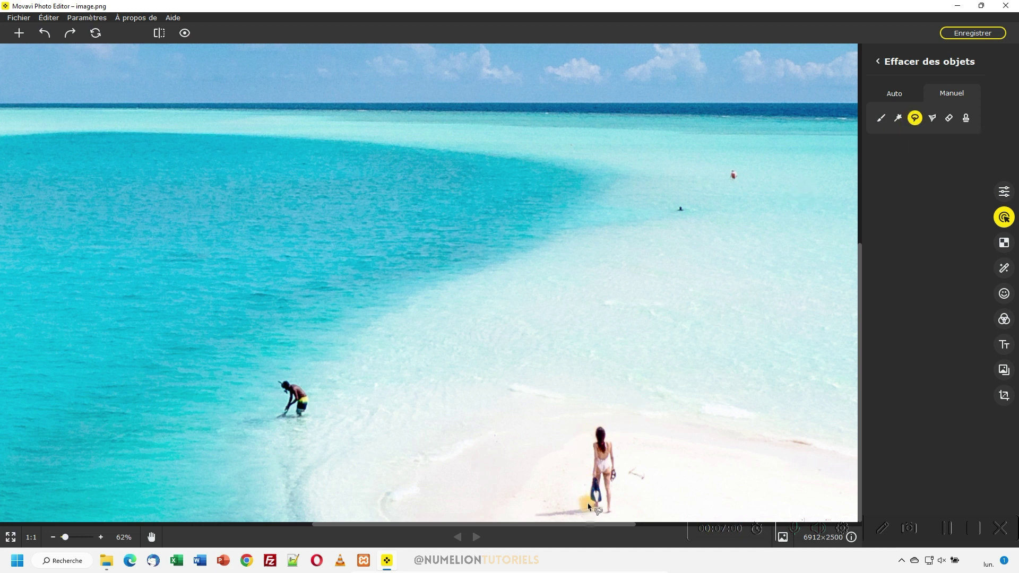
mouse_move(588, 504)
mouse_down()
mouse_move(594, 426)
mouse_move(607, 424)
mouse_move(621, 479)
mouse_move(613, 512)
mouse_move(588, 501)
mouse_up()
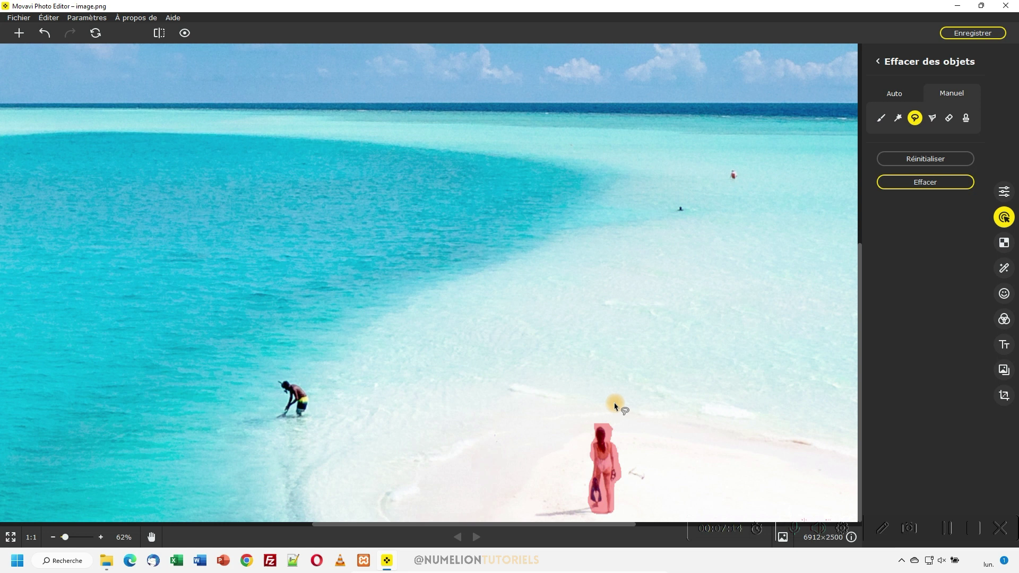
click(927, 182)
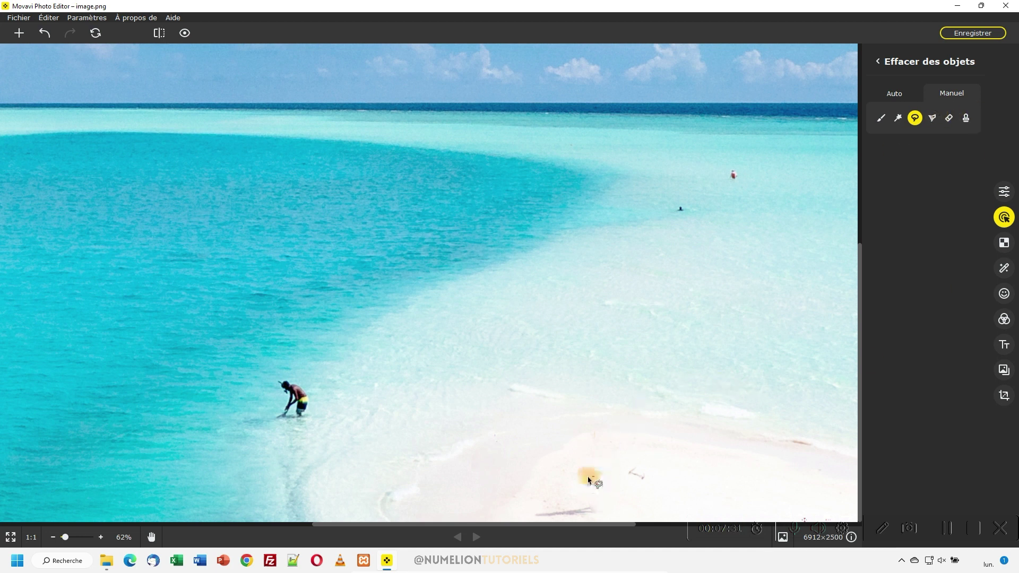
drag(592, 465, 590, 466)
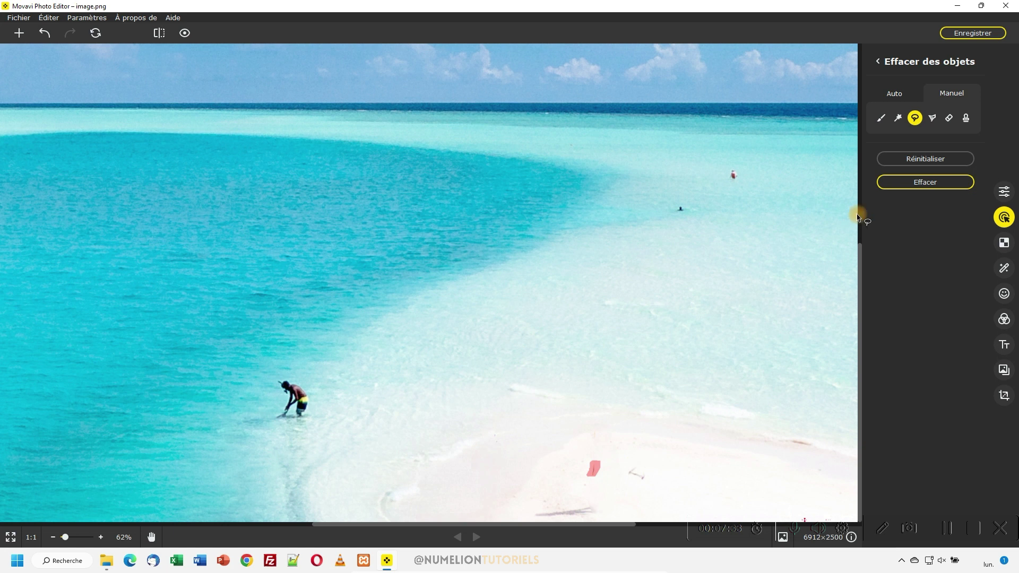
click(936, 185)
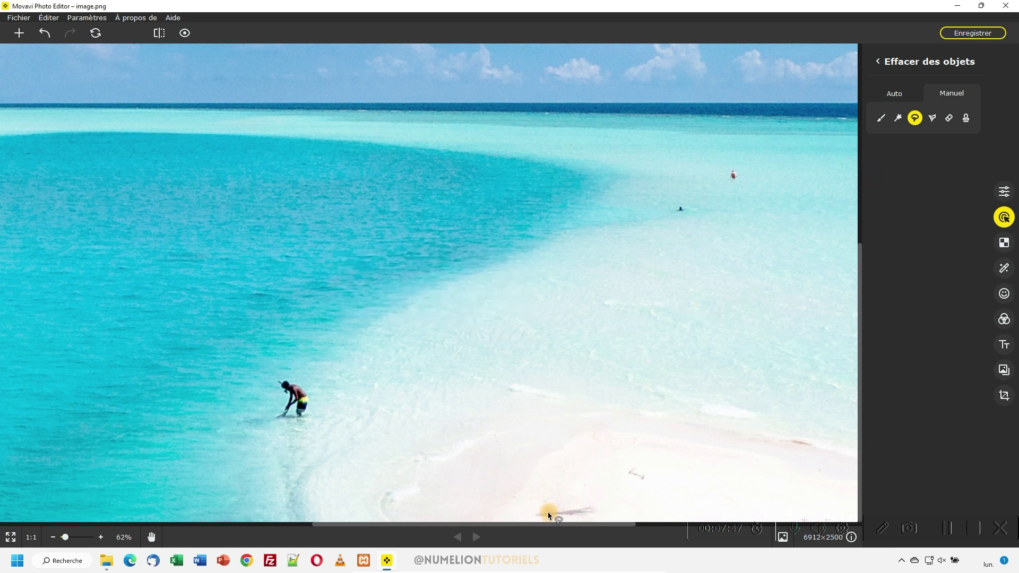
Outline the dark shadow left on the sandbank with the polygonal lasso and erase it.
click(930, 121)
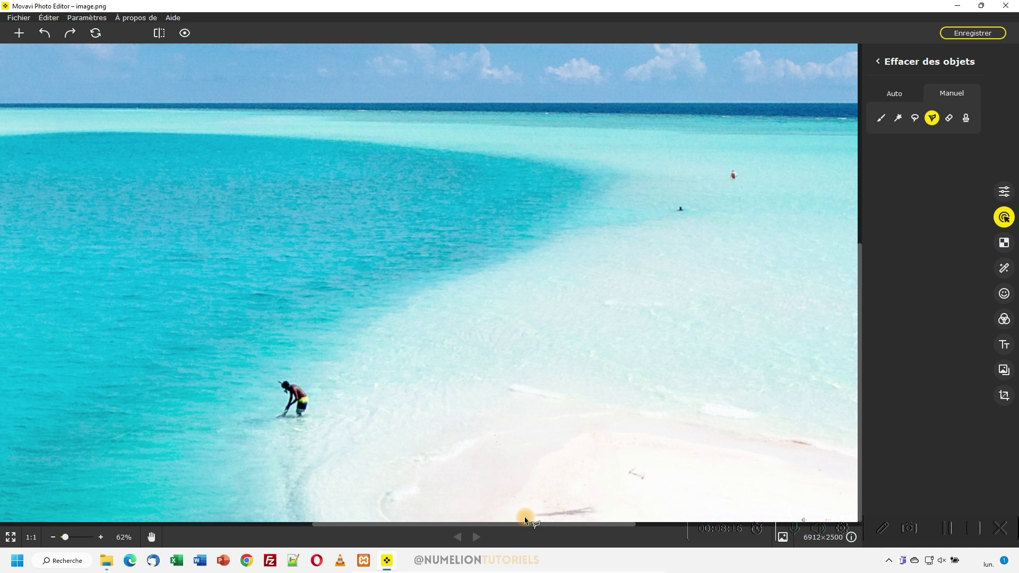
mouse_move(525, 519)
mouse_down()
mouse_move(567, 503)
mouse_move(599, 504)
mouse_move(601, 514)
mouse_move(527, 519)
mouse_up()
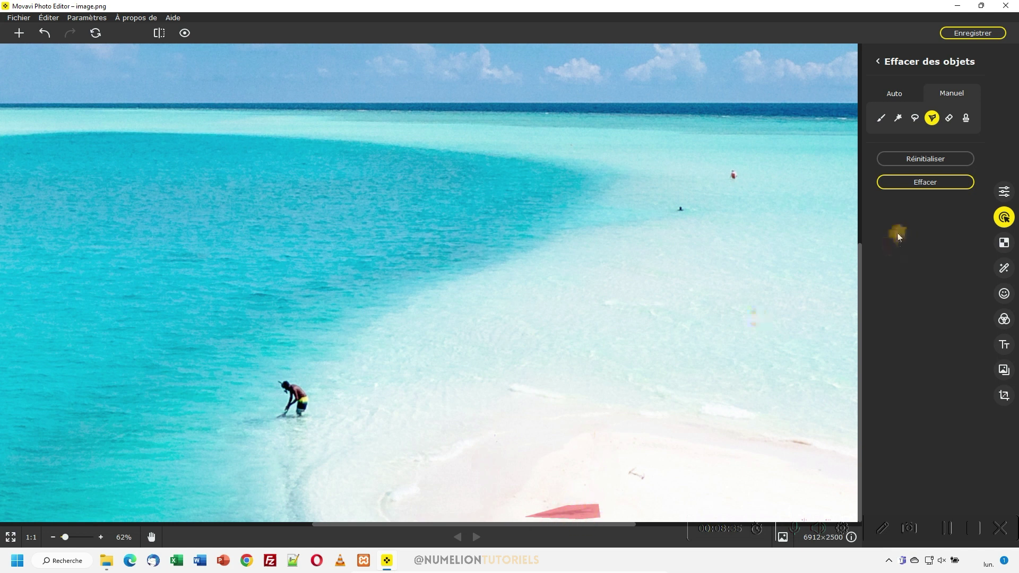
click(902, 181)
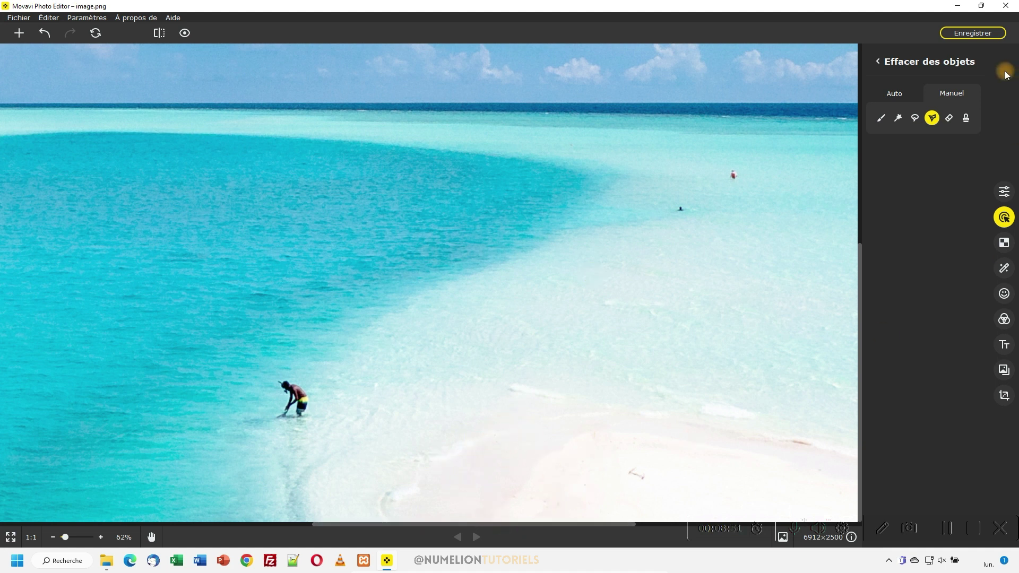
Try the selection eraser at size 76 and reduce its size to 20.
click(949, 118)
drag(884, 151, 946, 150)
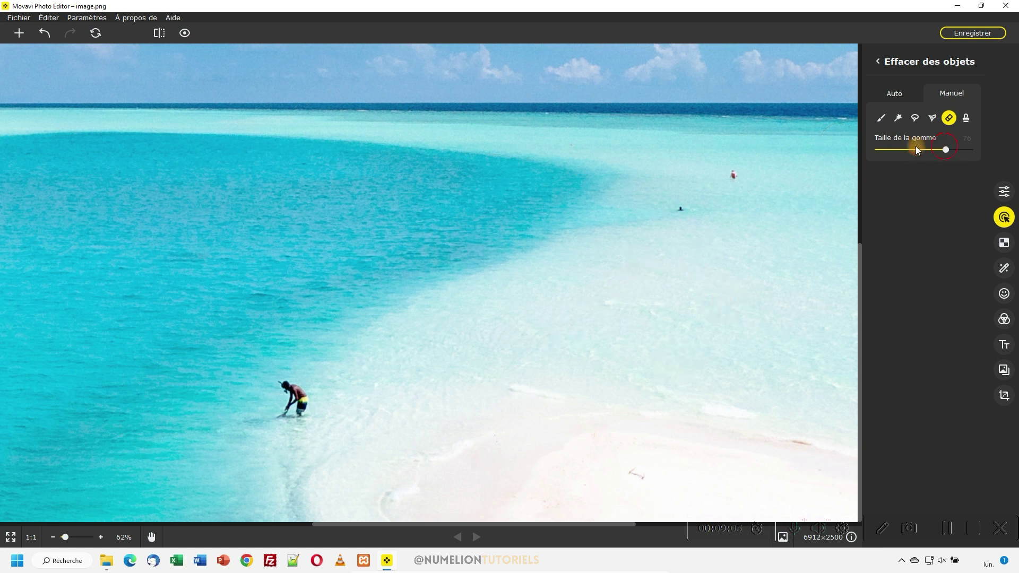
drag(947, 151, 888, 156)
Clone nearby water over the man bending in the shallows with the stamp at size 64 and softness 30.
click(966, 118)
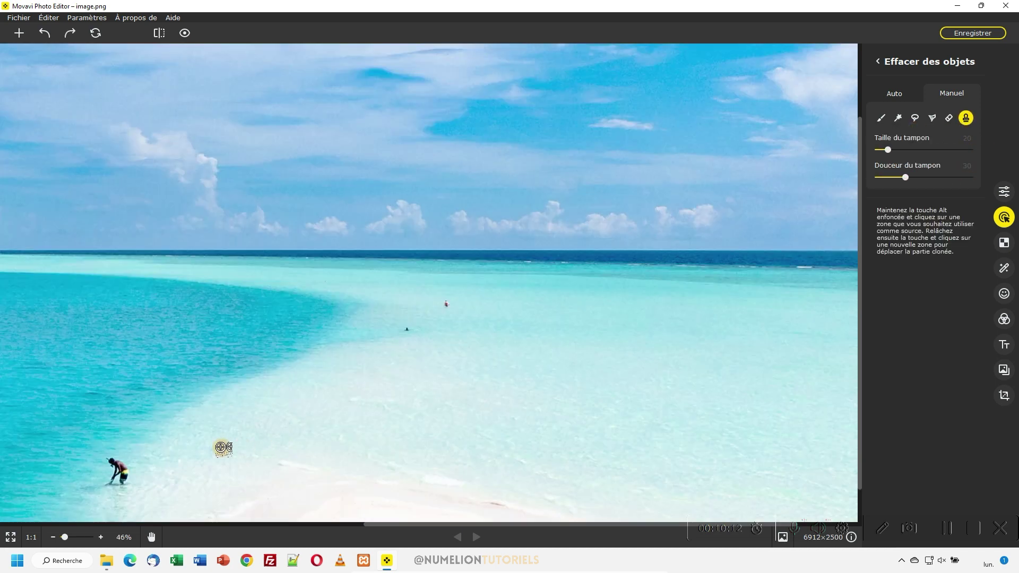
scroll(121, 478, up, 8)
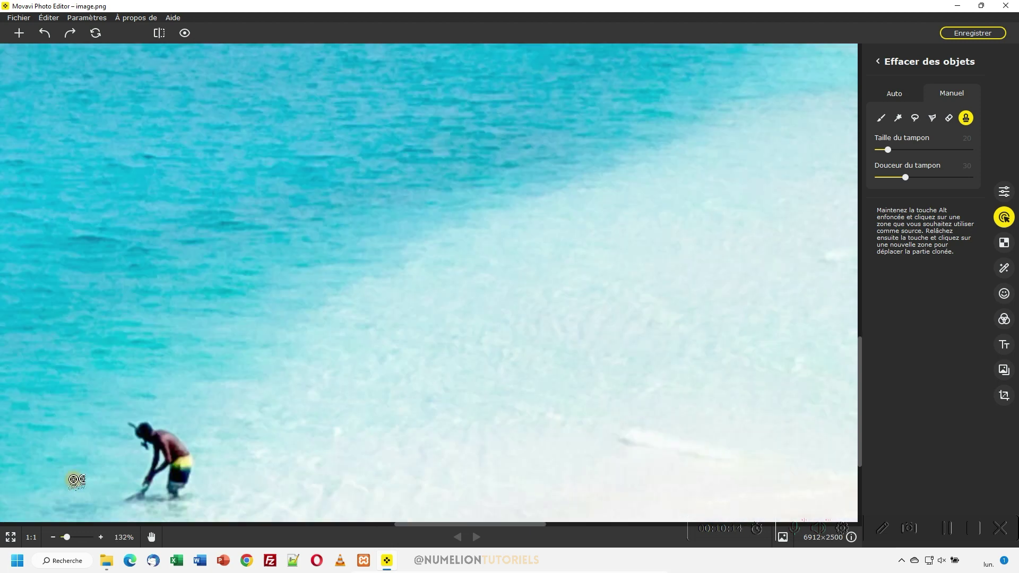
scroll(127, 475, down, 6)
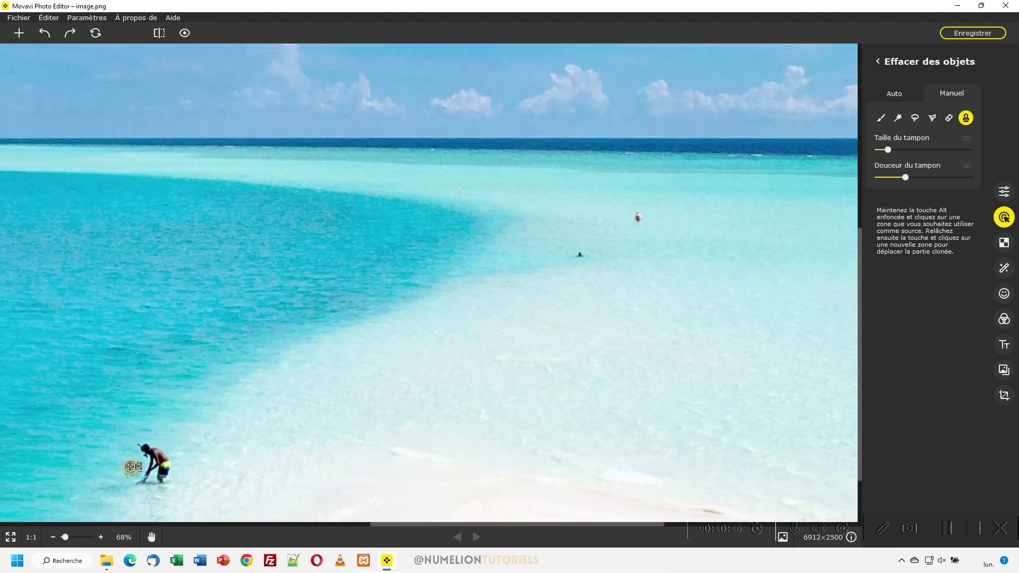
scroll(130, 467, down, 1)
drag(890, 152, 909, 150)
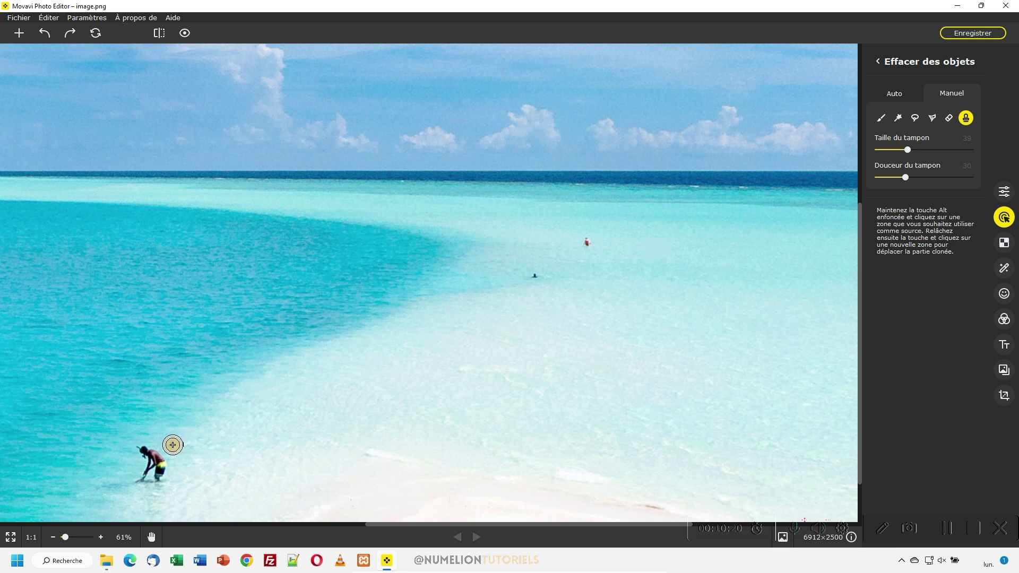
drag(908, 150, 933, 149)
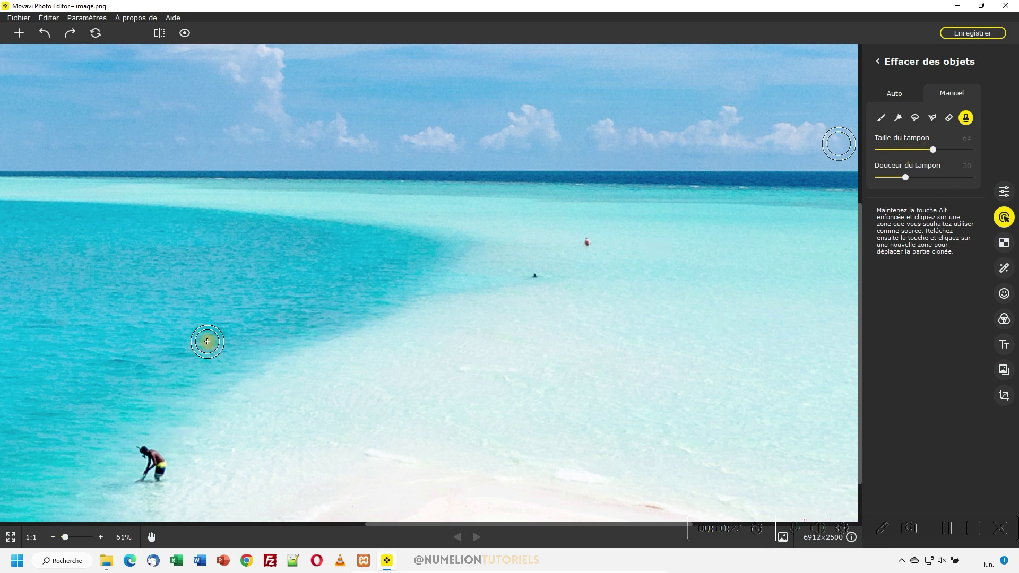
alt+click(175, 436)
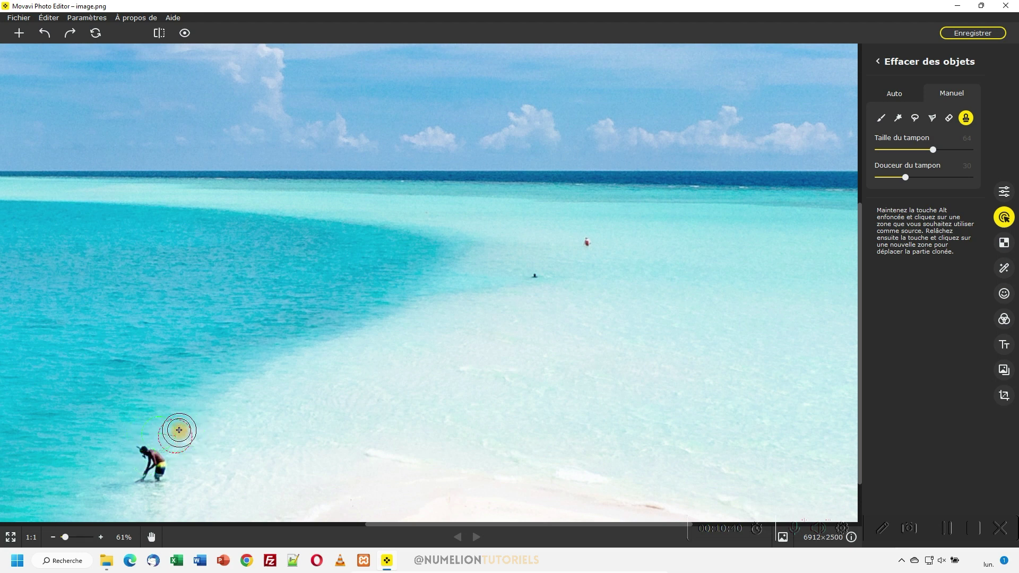
click(149, 463)
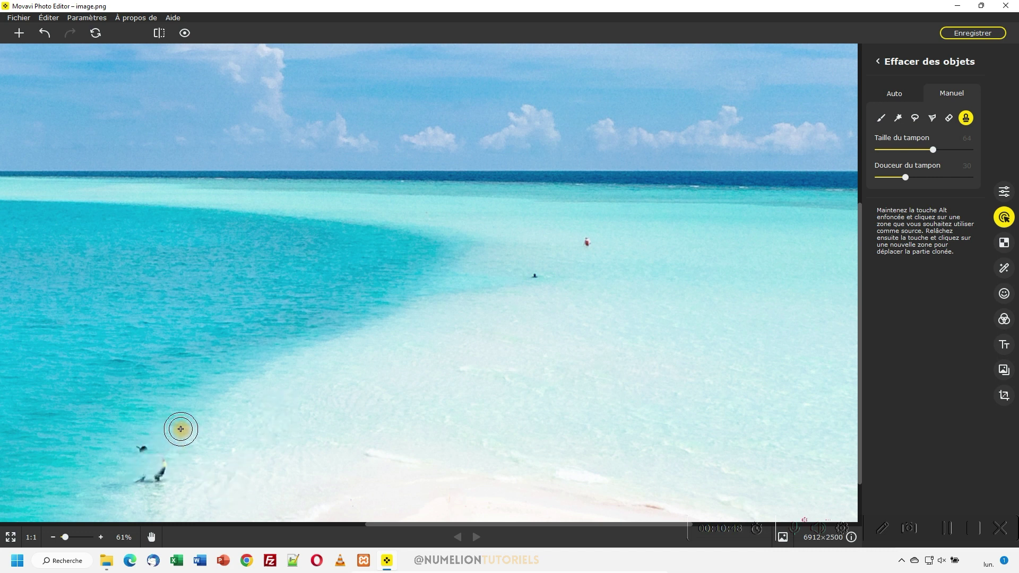
click(159, 443)
Enlarge the stamp to 96, sample the shoreline water again and clone it over the bending man's leftover fragments.
drag(934, 152, 966, 149)
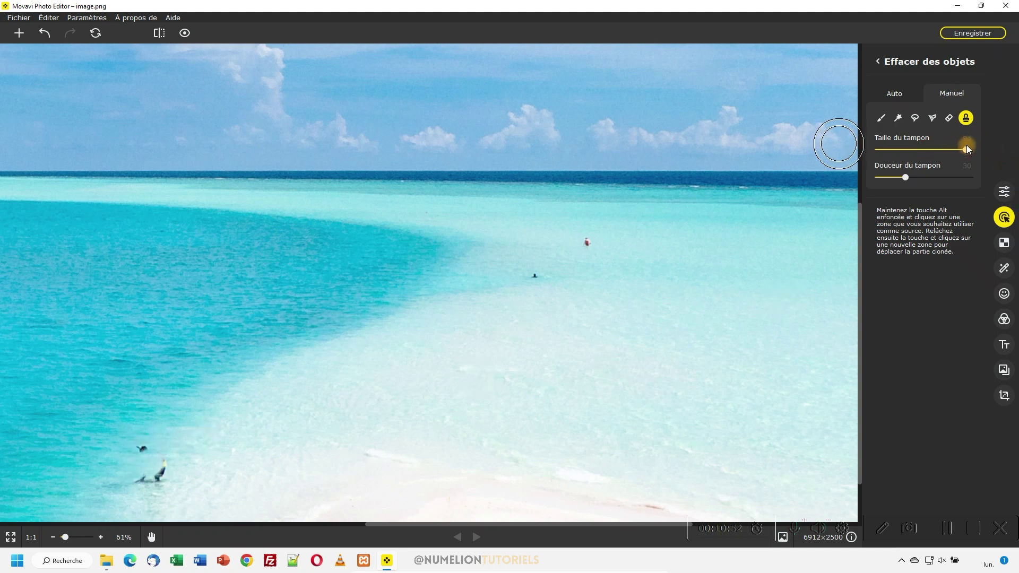
drag(234, 422, 175, 426)
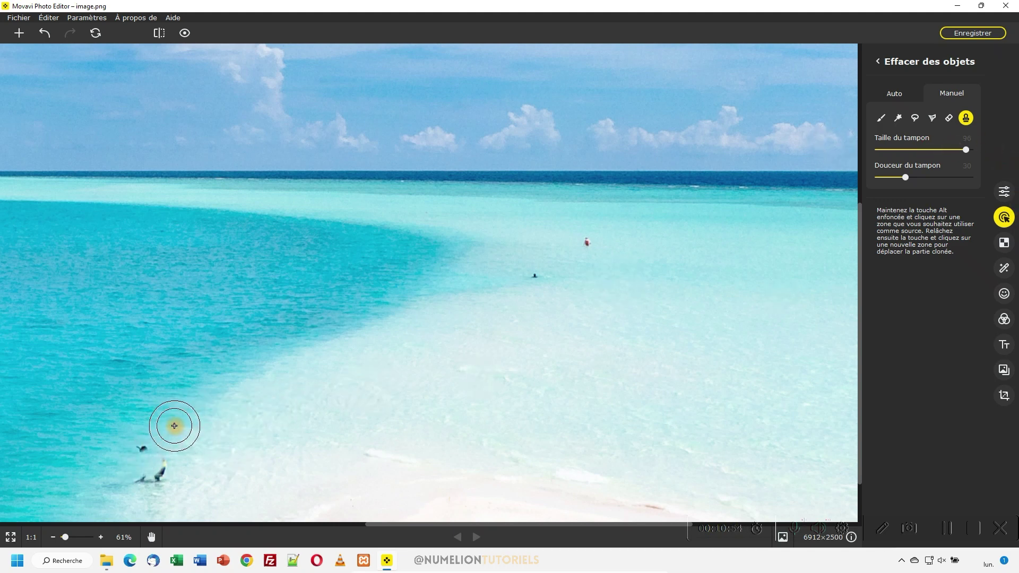
alt+click(182, 415)
drag(152, 460, 151, 462)
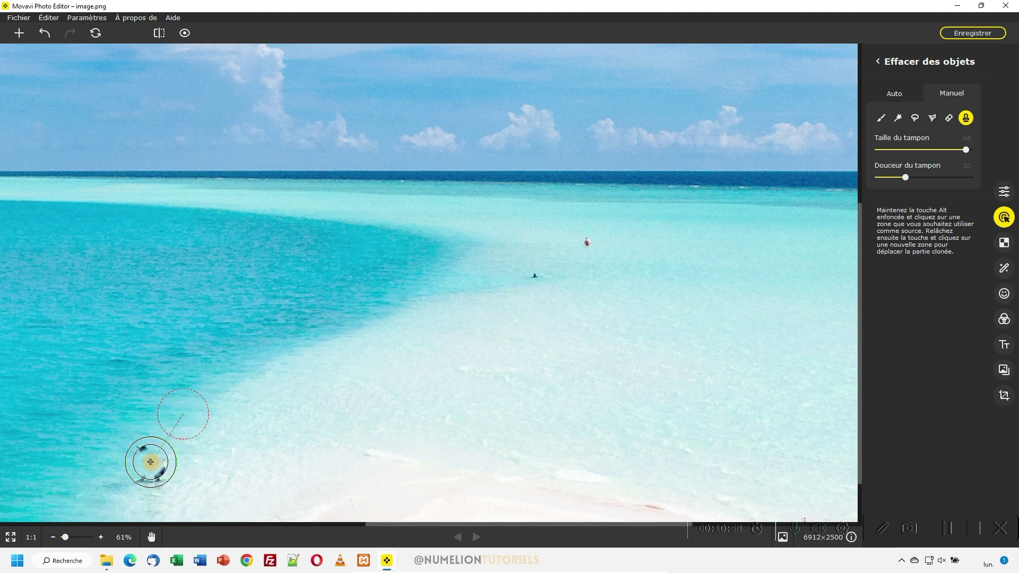
click(150, 465)
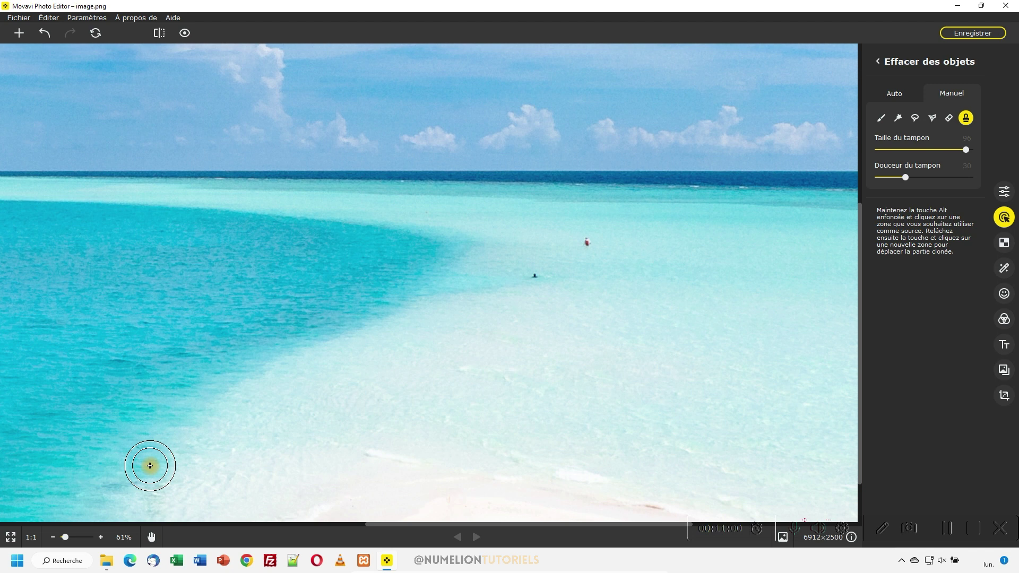
click(145, 450)
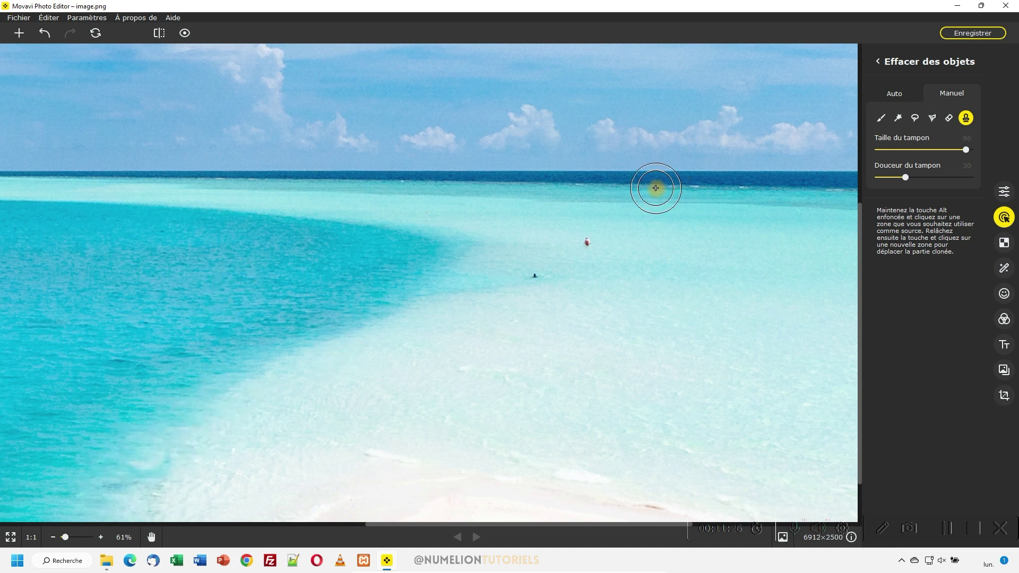
Set the stamp to size 60 and softness 55, and try the brush on the dark distant swimmer, reducing its size to 15.
mouse_move(937, 179)
mouse_down()
mouse_move(954, 178)
mouse_move(909, 180)
mouse_move(929, 183)
mouse_move(908, 156)
mouse_move(928, 151)
mouse_up()
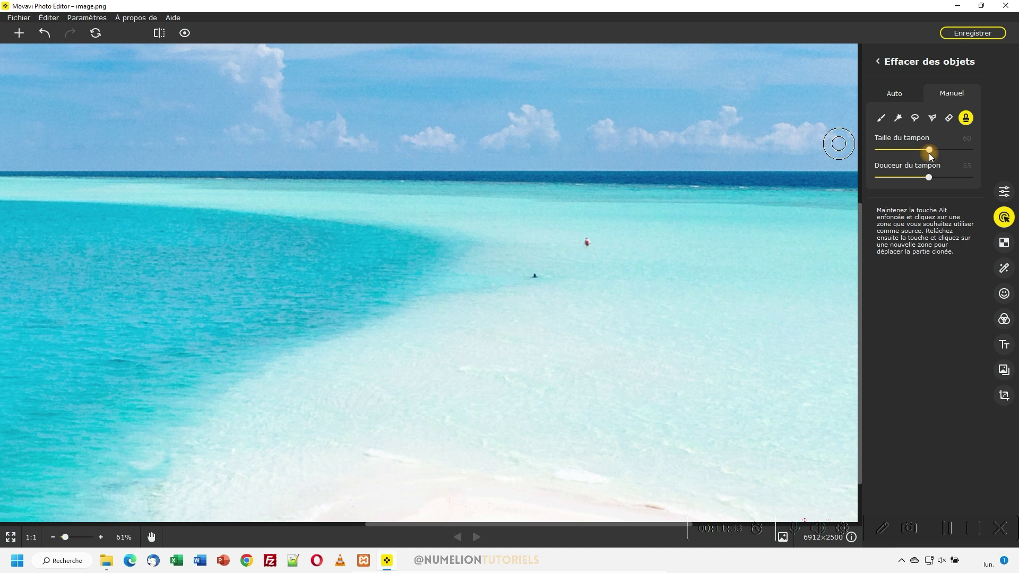
click(880, 117)
drag(536, 276, 543, 268)
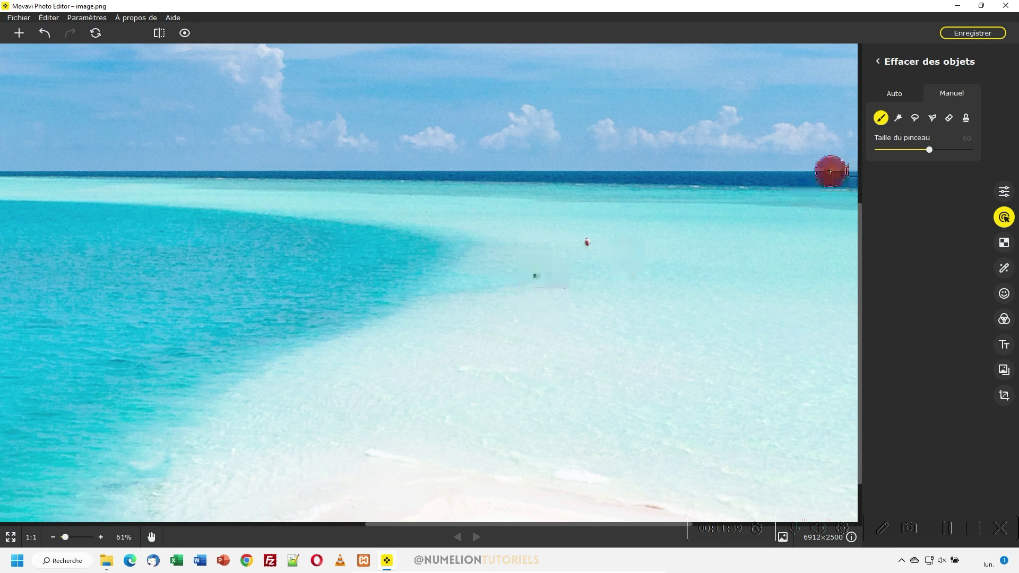
drag(930, 152, 882, 149)
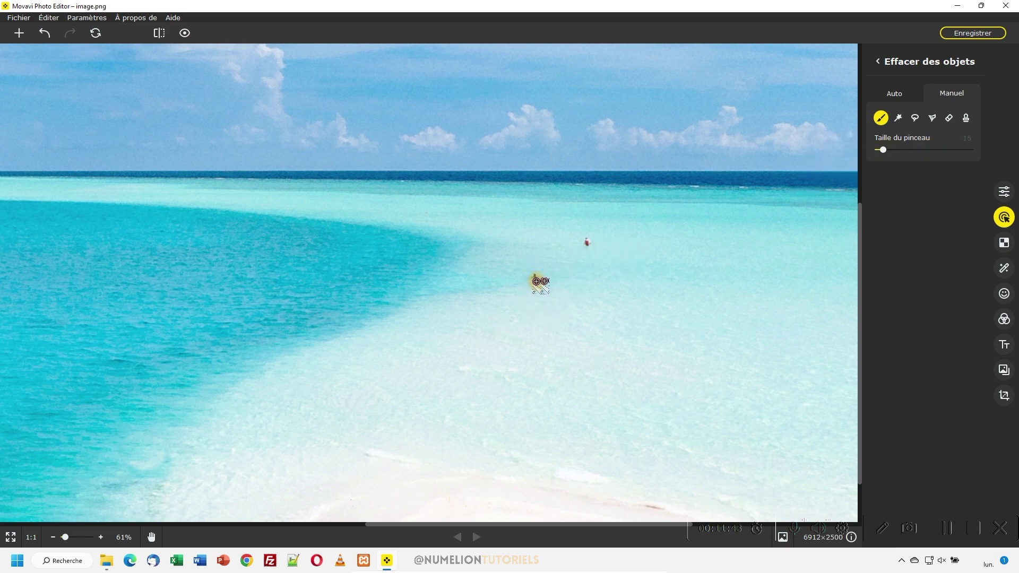
scroll(538, 275, up, 5)
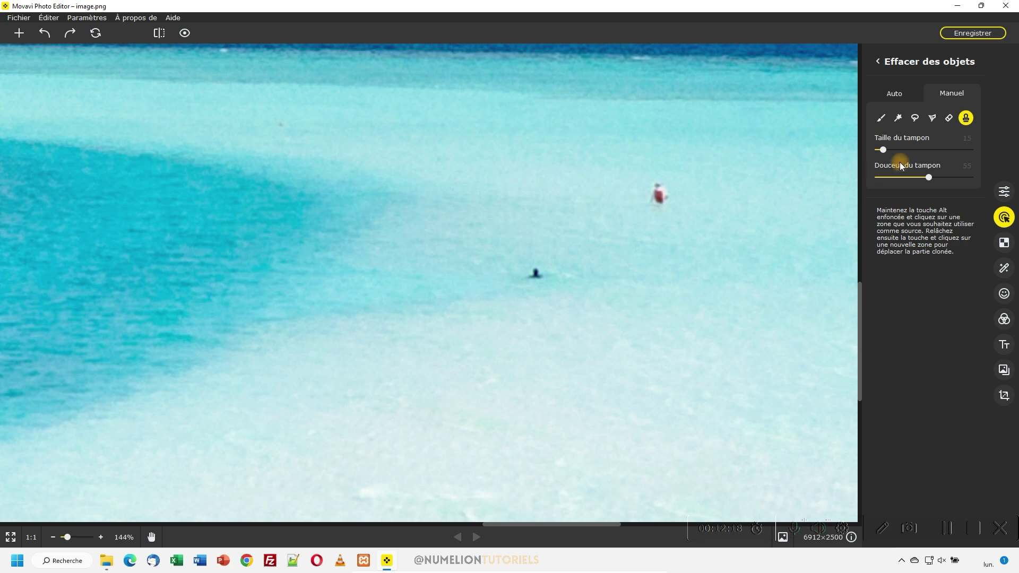
Clone adjacent water over the dark distant swimmer with the stamp at size 61 and softness 30.
drag(888, 149, 907, 178)
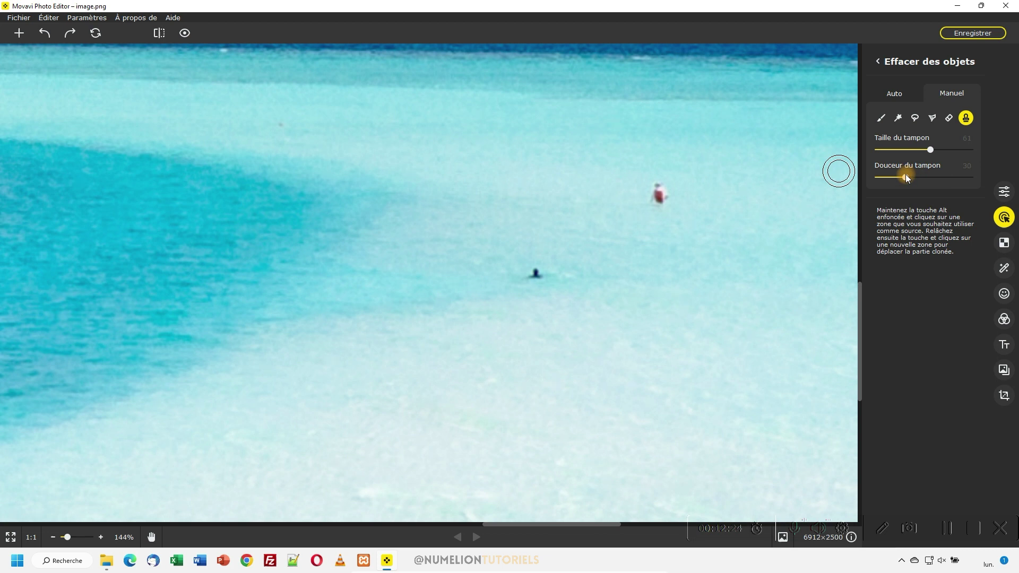
click(569, 255)
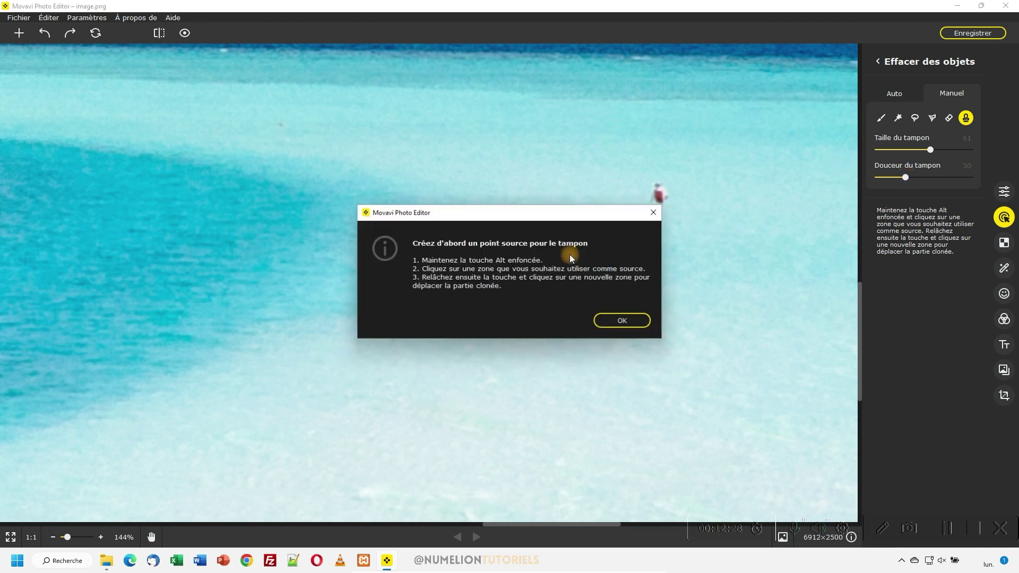
click(621, 319)
alt+click(578, 250)
click(535, 273)
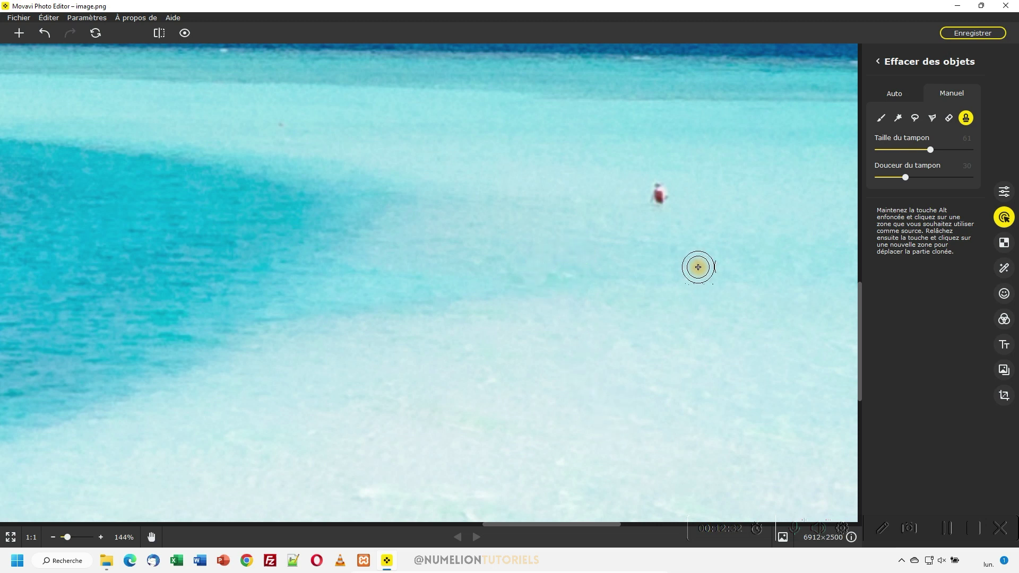
Sample the water beside the distant person in red and clone it over that person.
key(ctrl+z)
alt+click(615, 187)
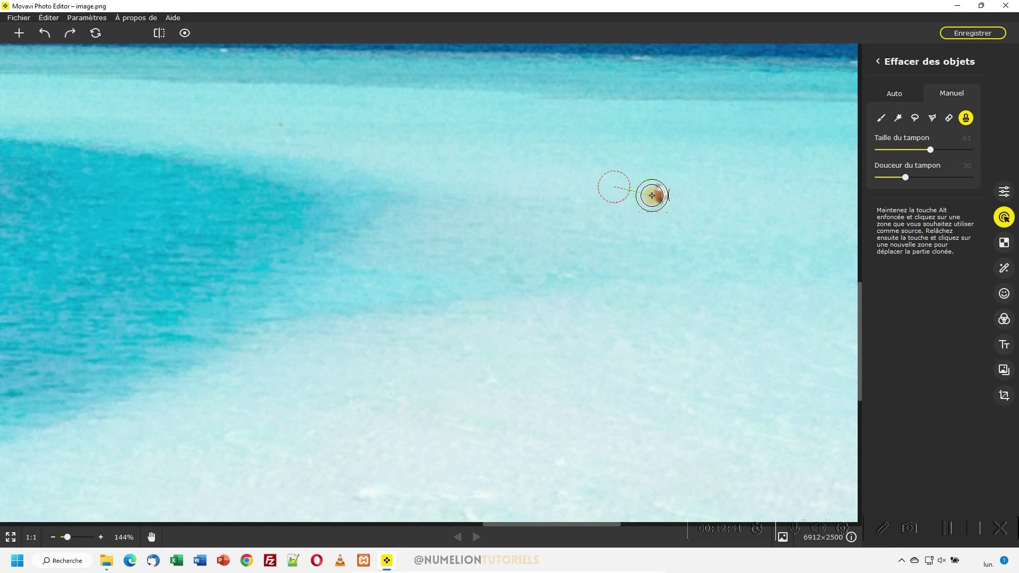
click(657, 195)
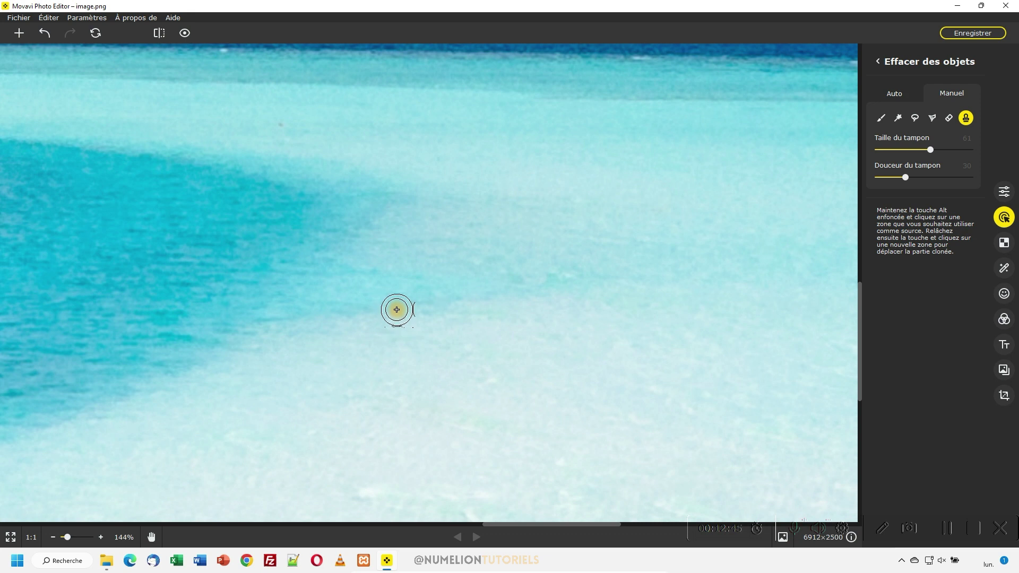
Clone neighbouring water over the two snorkelers above the reef with the stamp at size 91 and softness 20.
scroll(318, 334, down, 5)
scroll(301, 351, down, 4)
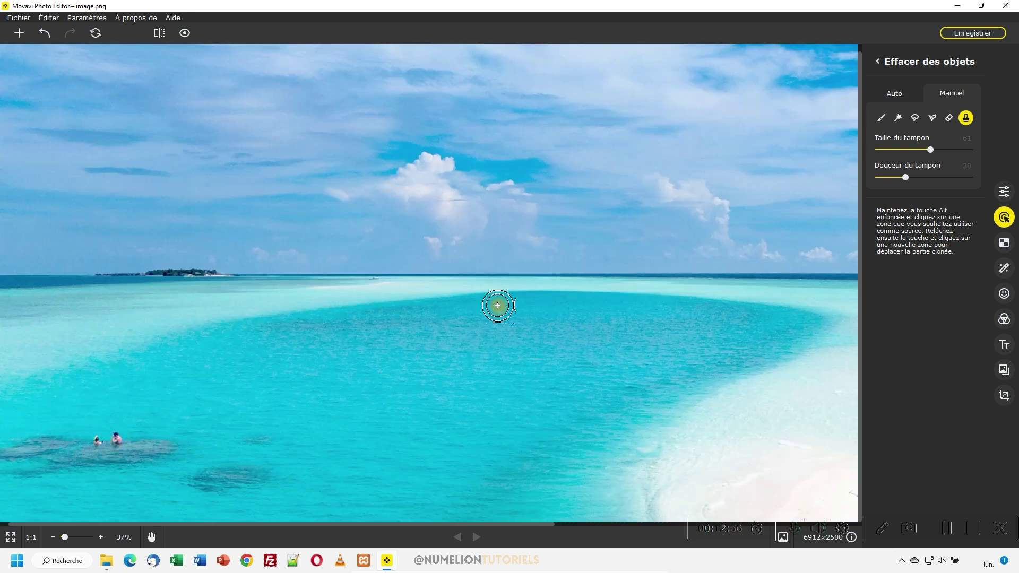
scroll(111, 445, up, 8)
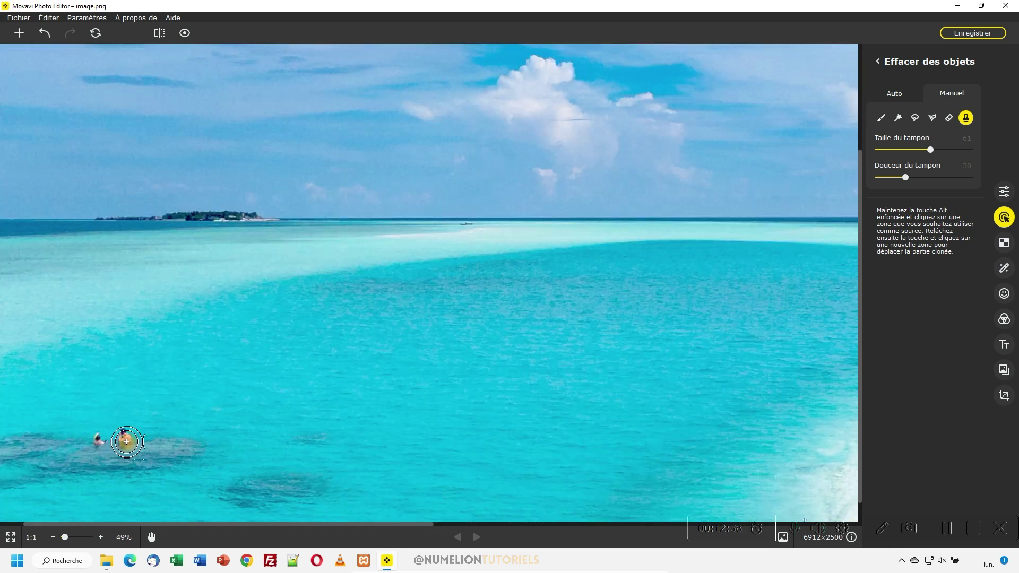
scroll(108, 435, down, 1)
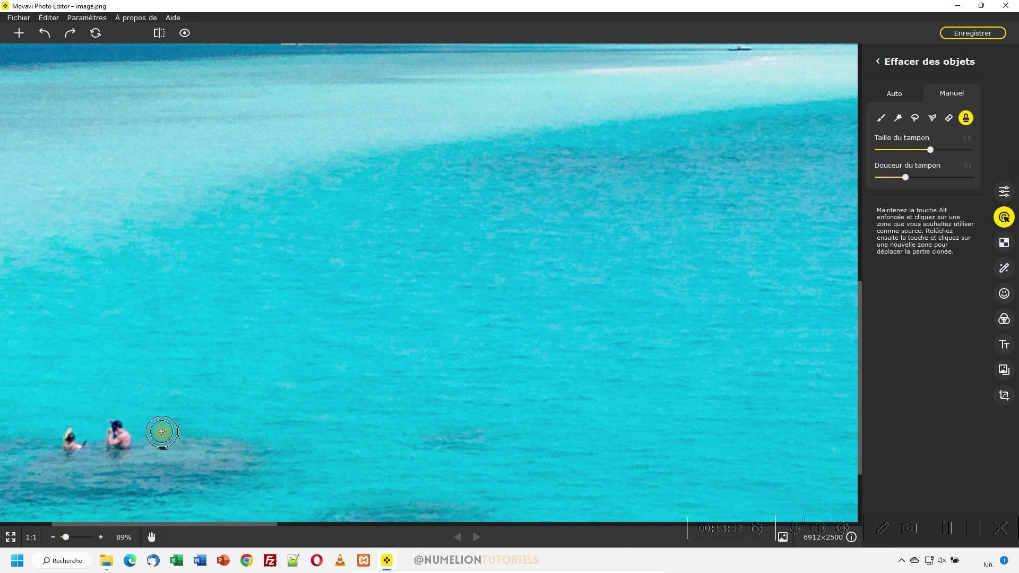
drag(932, 152, 961, 150)
drag(907, 177, 904, 179)
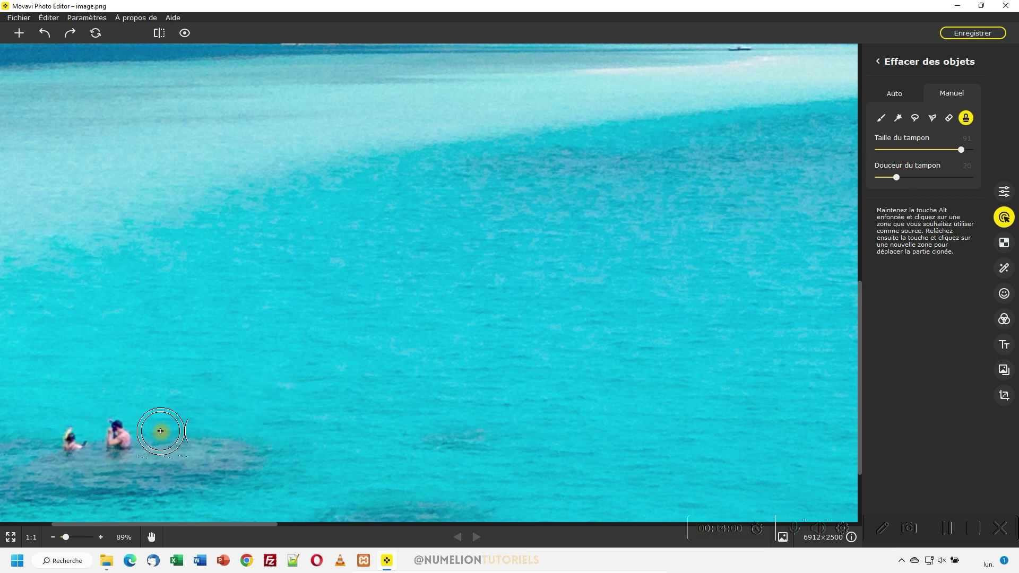
alt+click(159, 431)
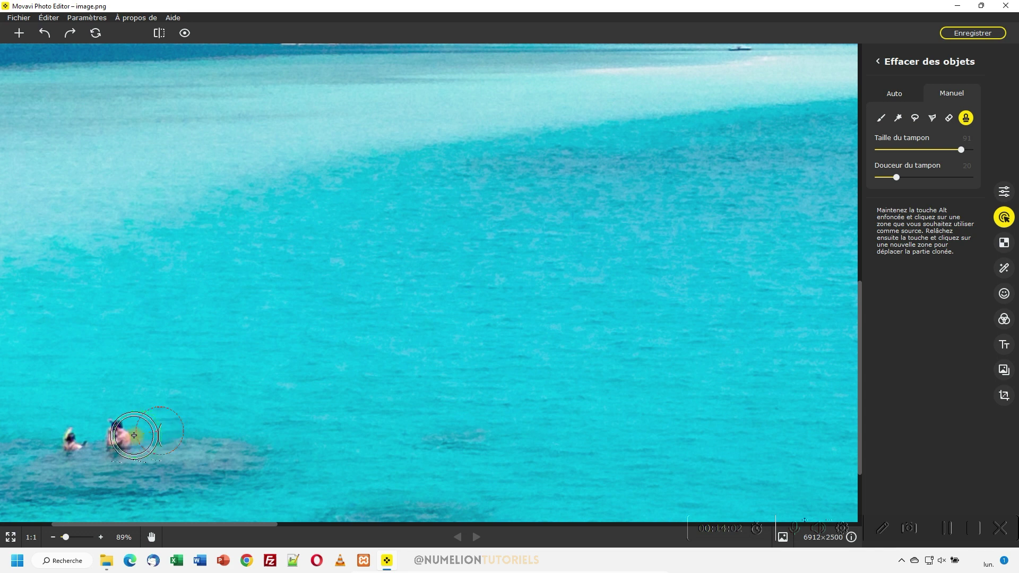
click(115, 437)
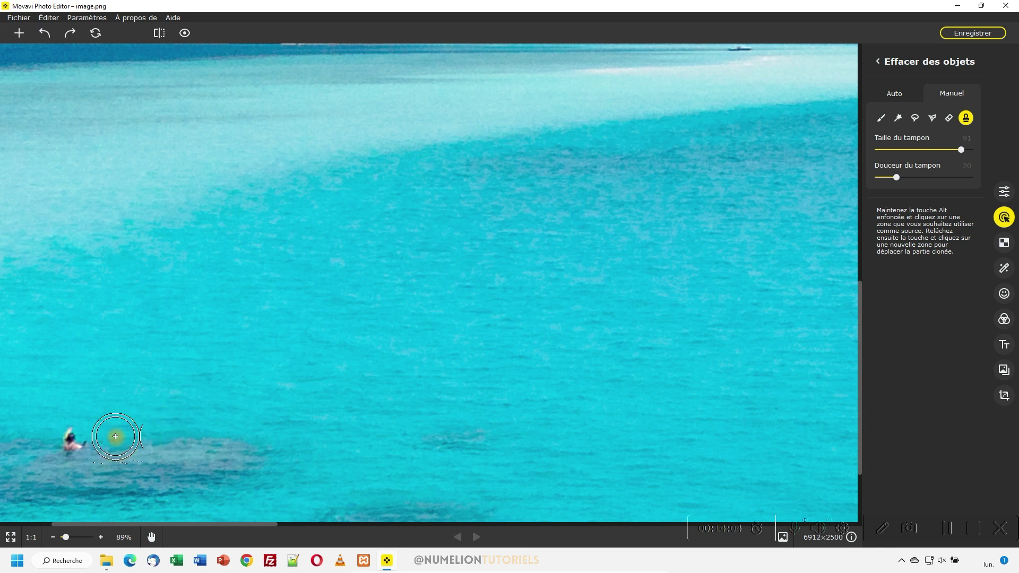
alt+click(28, 444)
click(70, 442)
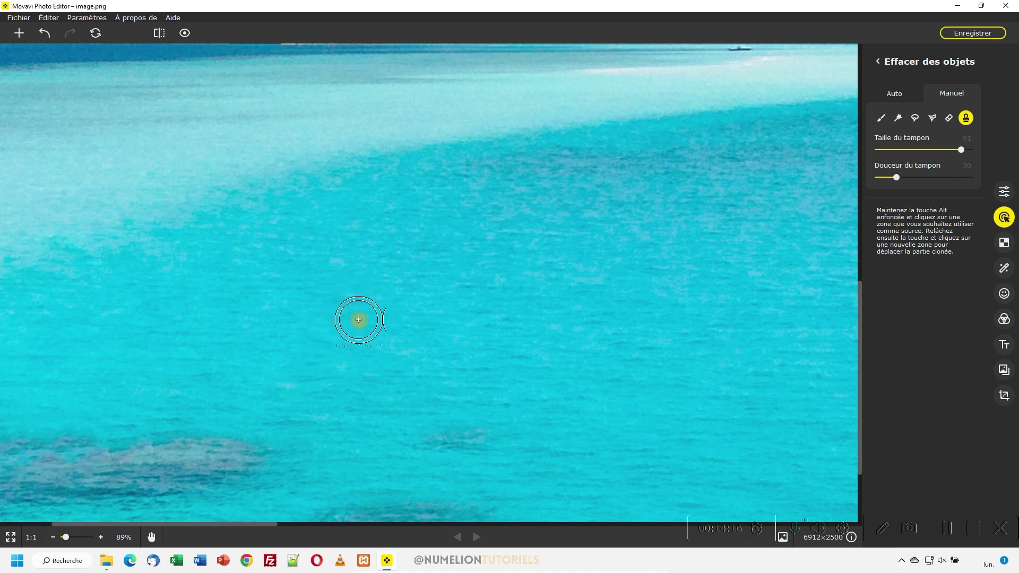
Start saving the retouched photo as a new file and choose the Desktop (Bureau) as its destination, with the file name image.
scroll(482, 354, down, 6)
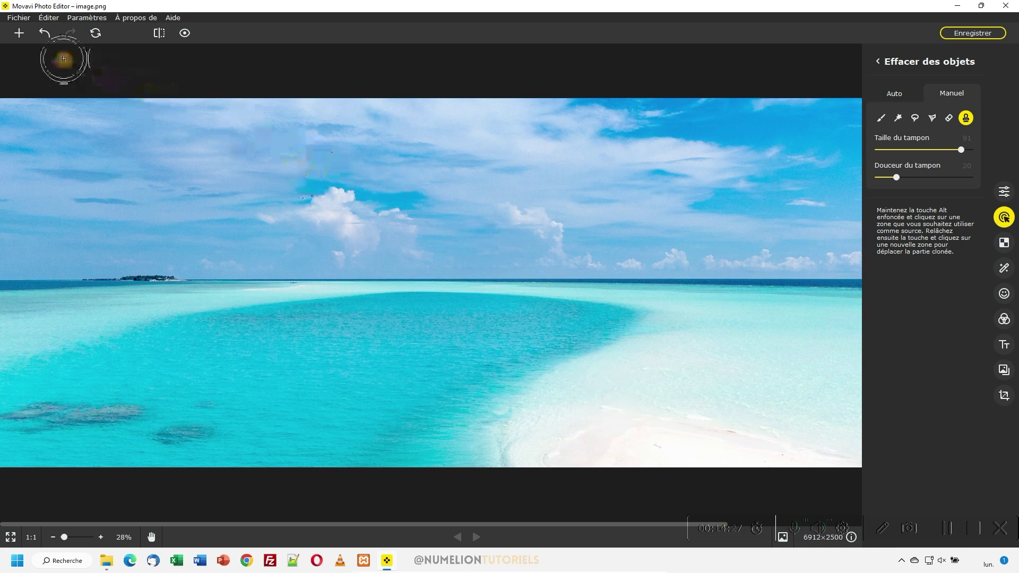
click(18, 17)
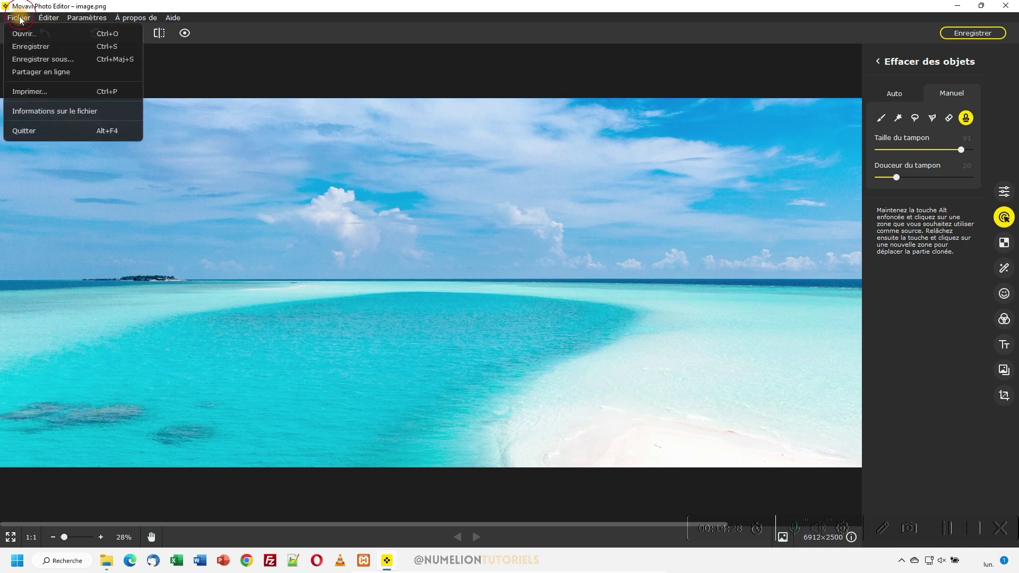
click(26, 57)
click(554, 244)
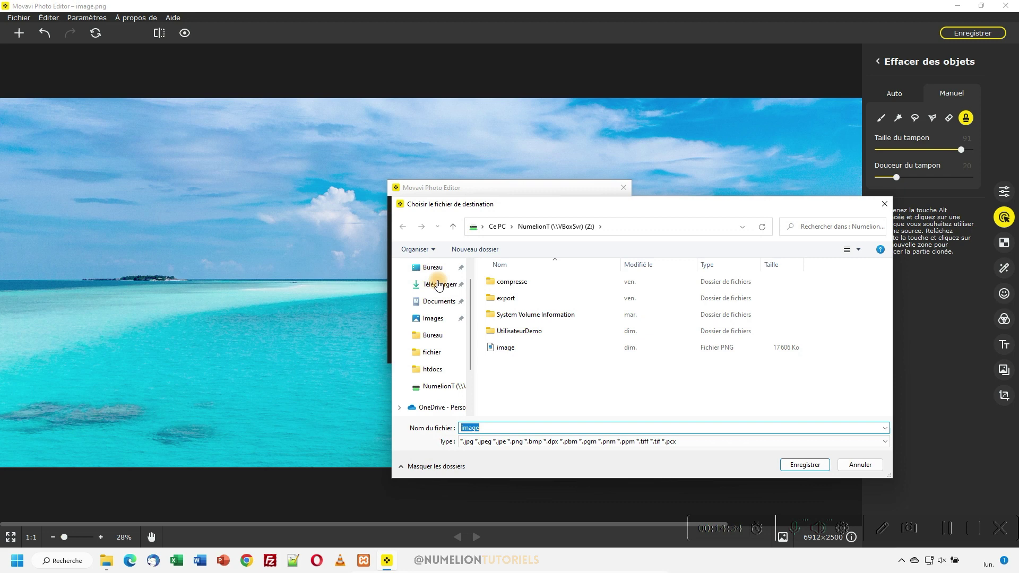
click(433, 268)
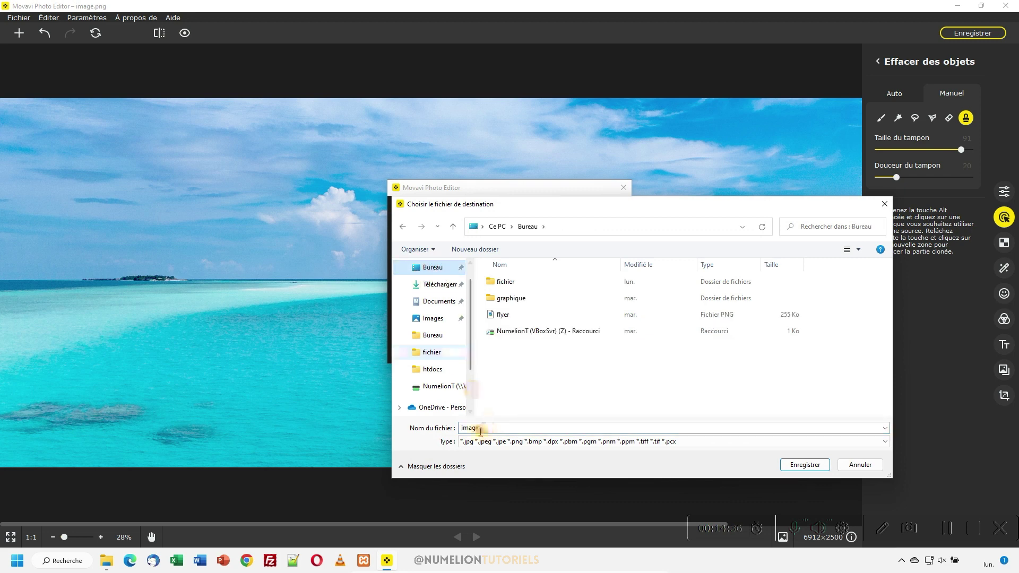
key(Return)
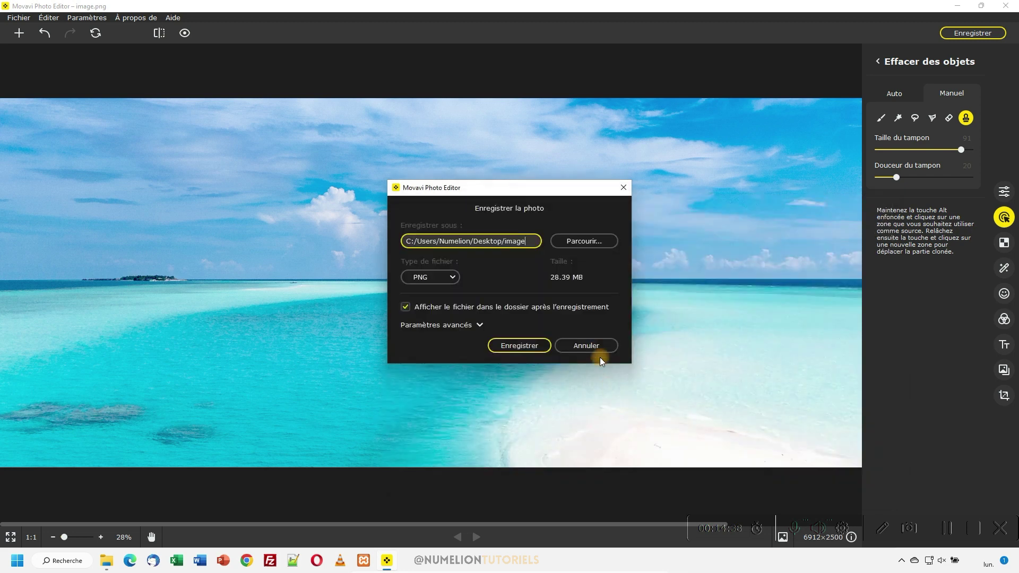
Set the file type to JPEG with quality 74 and save the photo.
click(445, 276)
click(447, 300)
click(510, 276)
drag(508, 276, 504, 276)
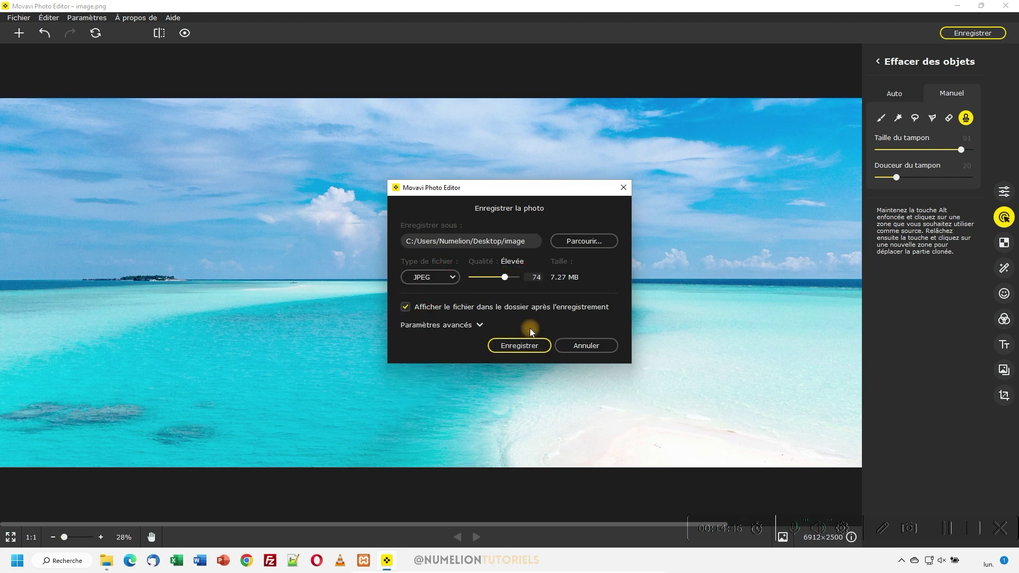
click(519, 345)
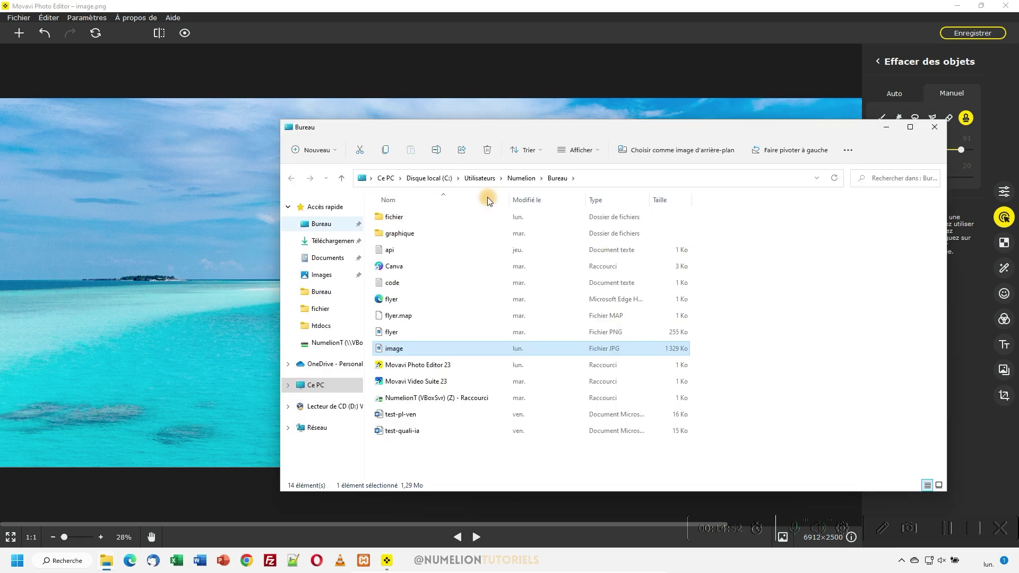
Dismiss the folder window, minimize the editor, and open the saved image.jpg from the desktop in a maximized photo viewer.
click(892, 129)
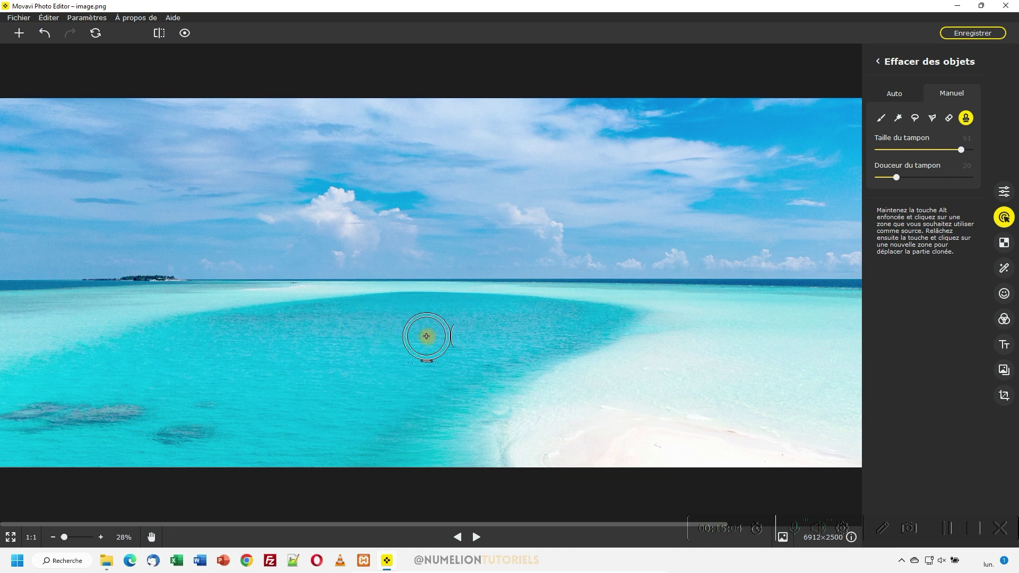
click(964, 7)
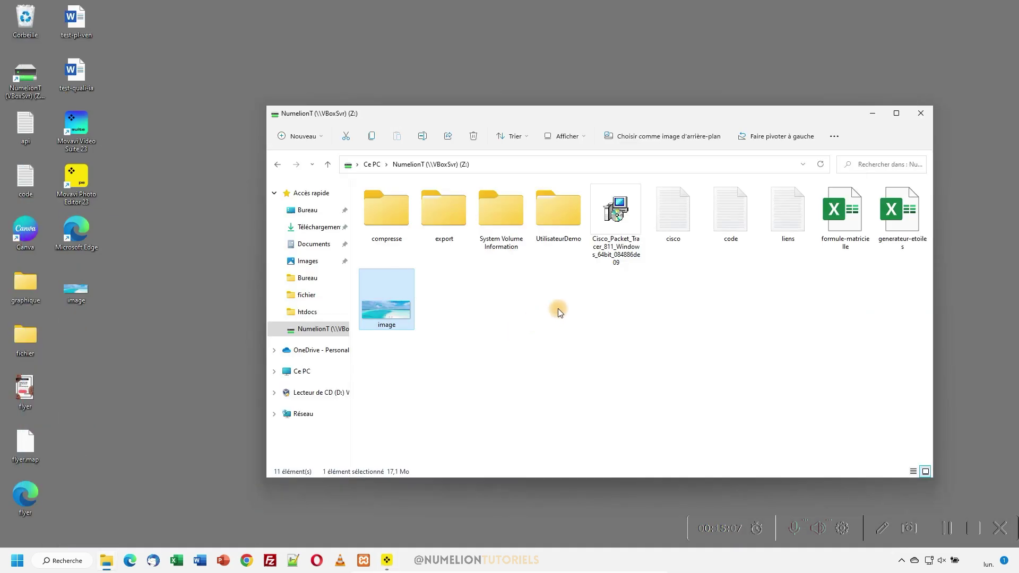
click(81, 295)
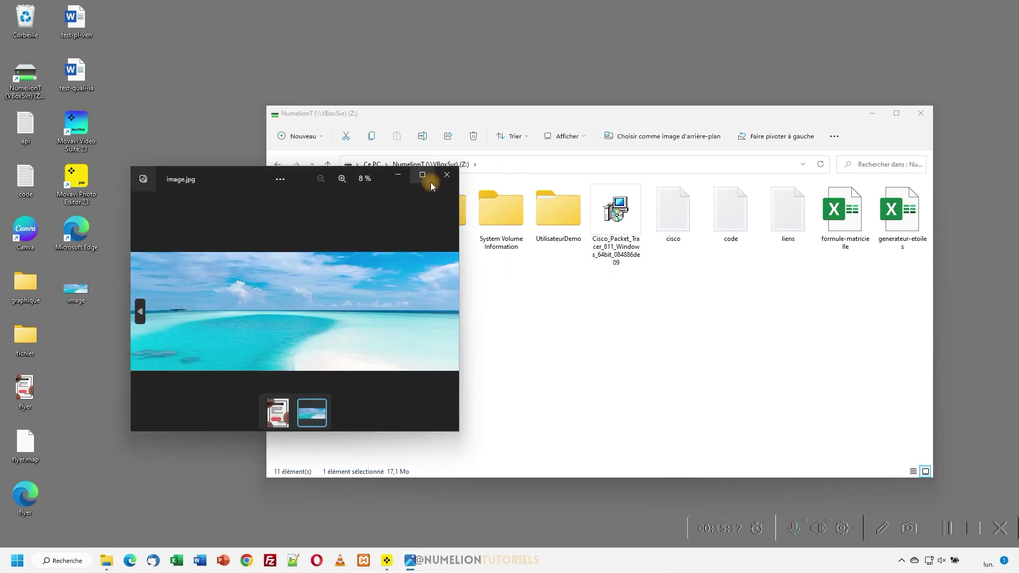
click(431, 180)
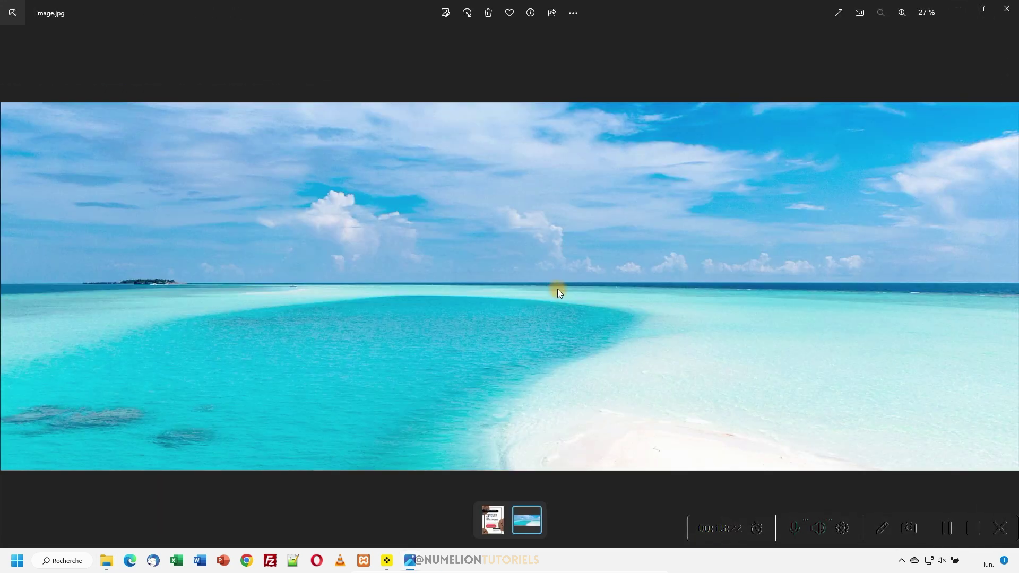